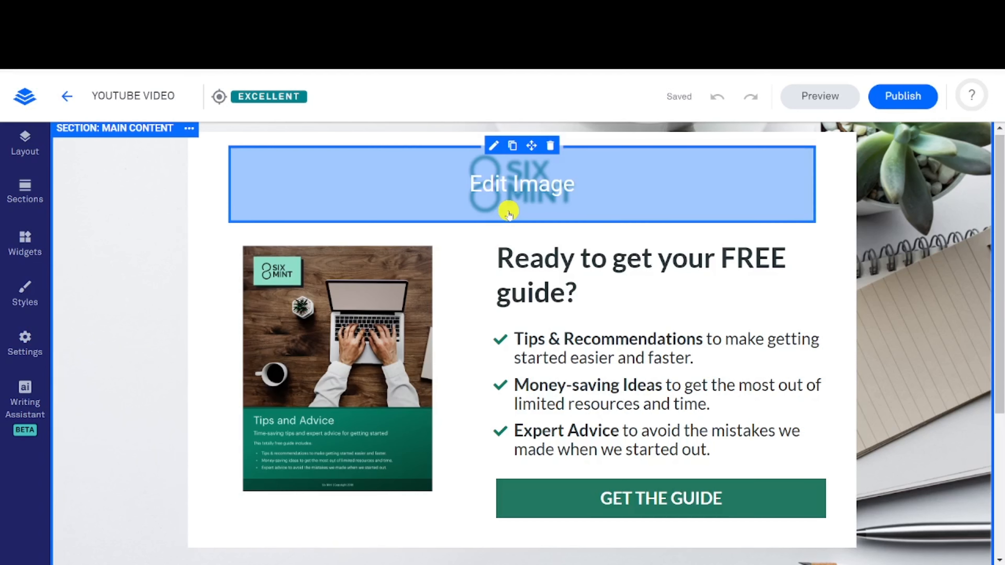
# Step: Try left and right alignment on the Six Mint logo image and set it back to centered
pyautogui.click(515, 183)
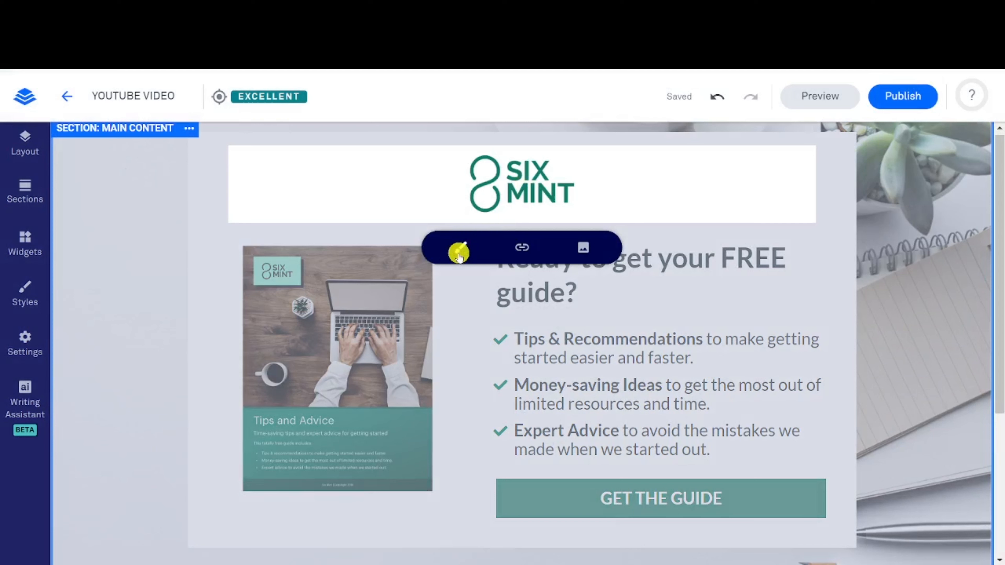
pyautogui.click(459, 253)
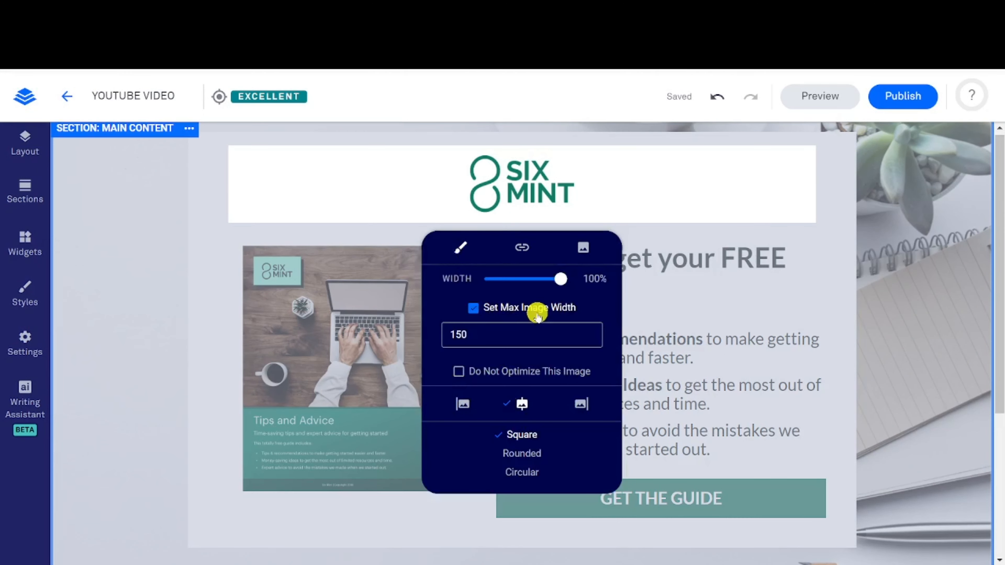
pyautogui.click(464, 404)
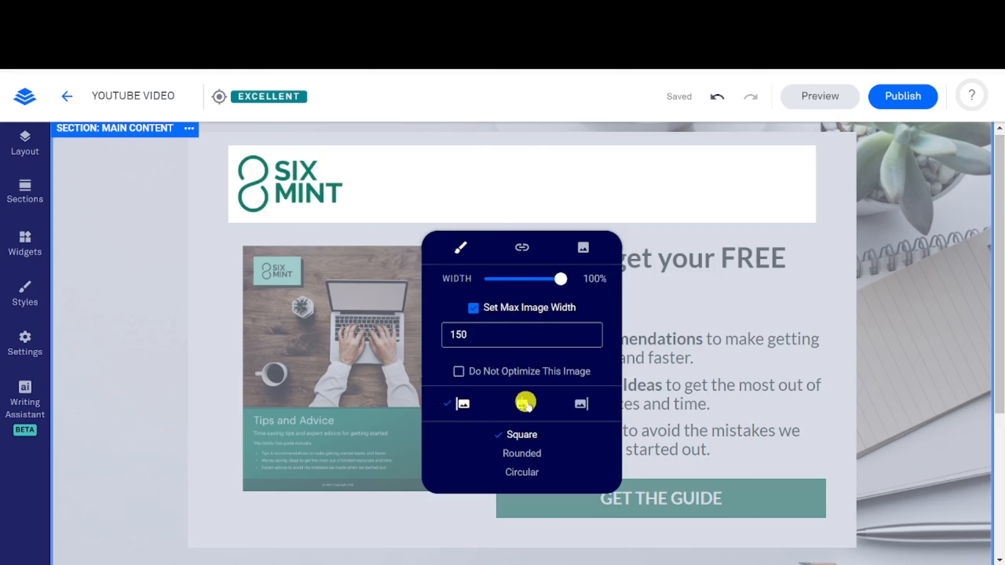
pyautogui.click(523, 403)
pyautogui.click(582, 405)
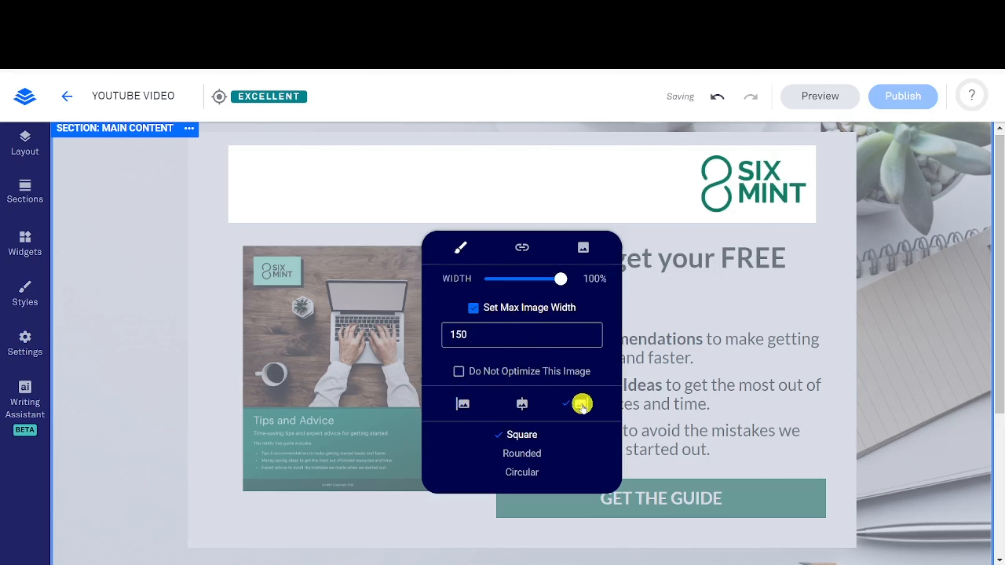
pyautogui.click(523, 403)
# Step: Try the Rounded and Circular shapes on the Six Mint logo and set it back to Square
pyautogui.click(519, 457)
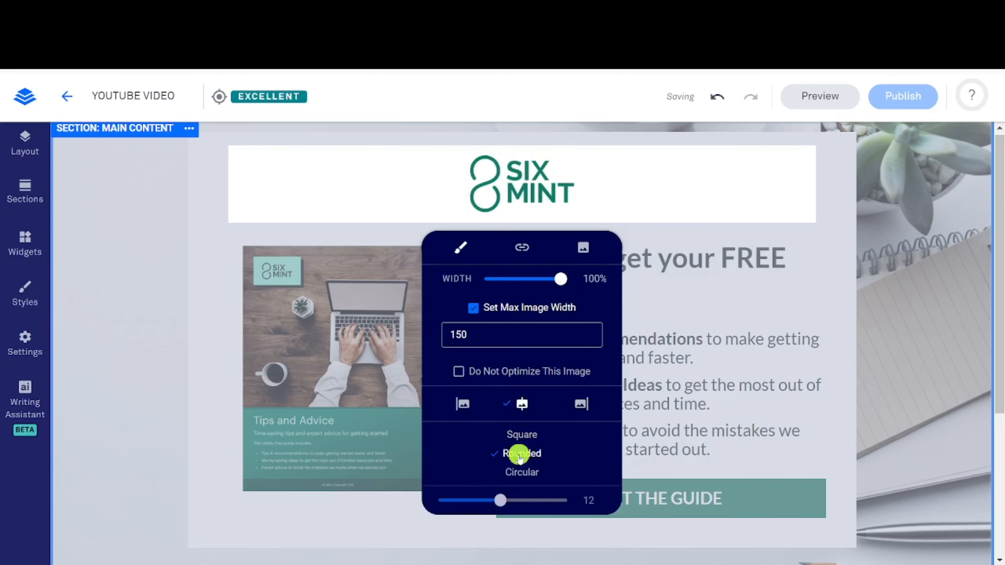
pyautogui.click(517, 476)
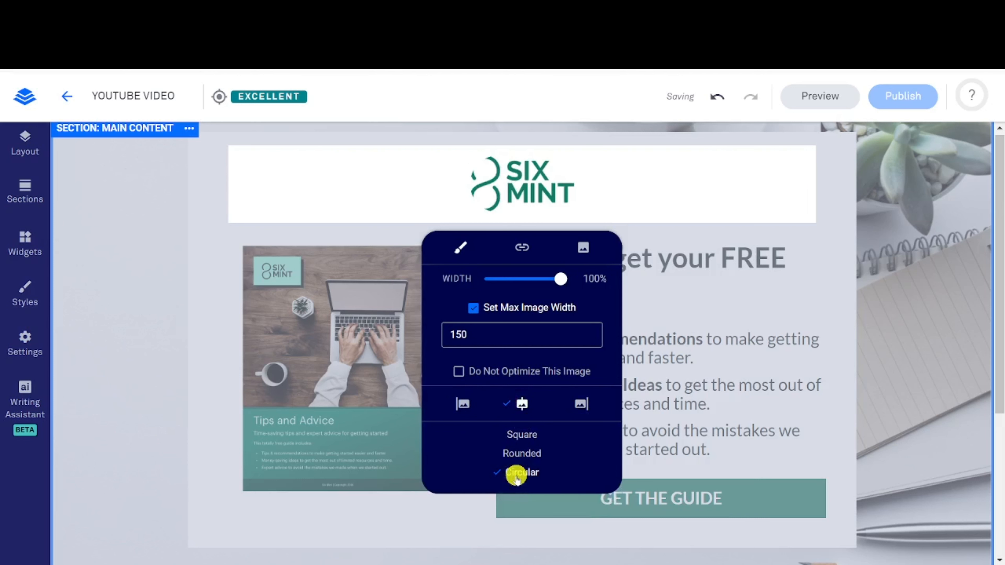
pyautogui.click(517, 440)
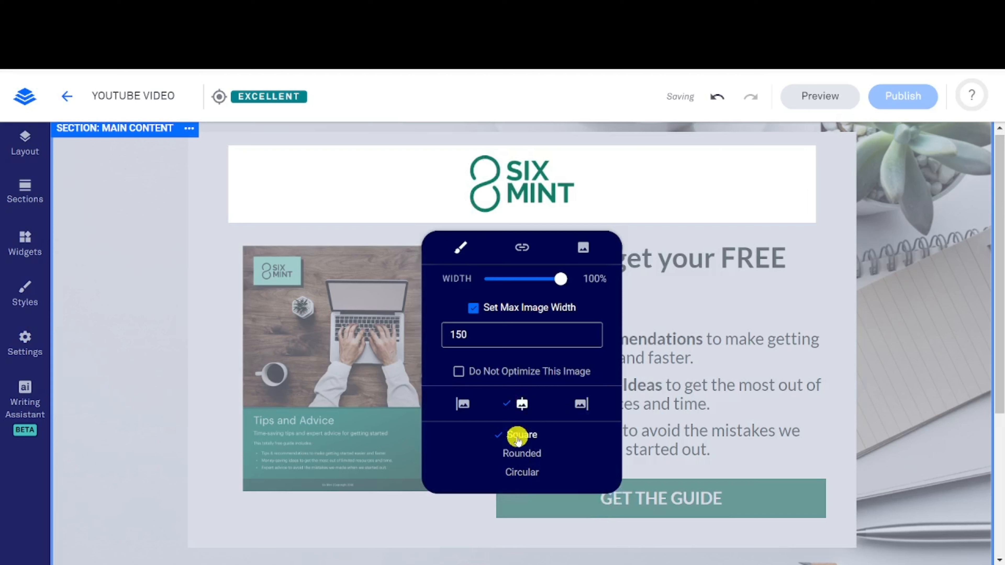
# Step: Check the logo's link options and replace the logo with Passive Income Profits Logo.png from the image library
pyautogui.click(521, 250)
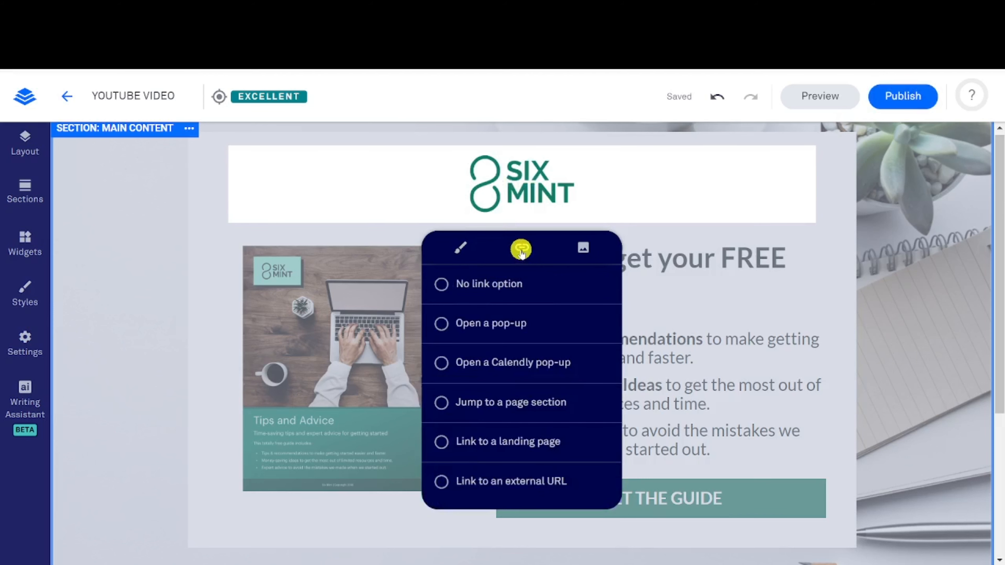
pyautogui.click(588, 249)
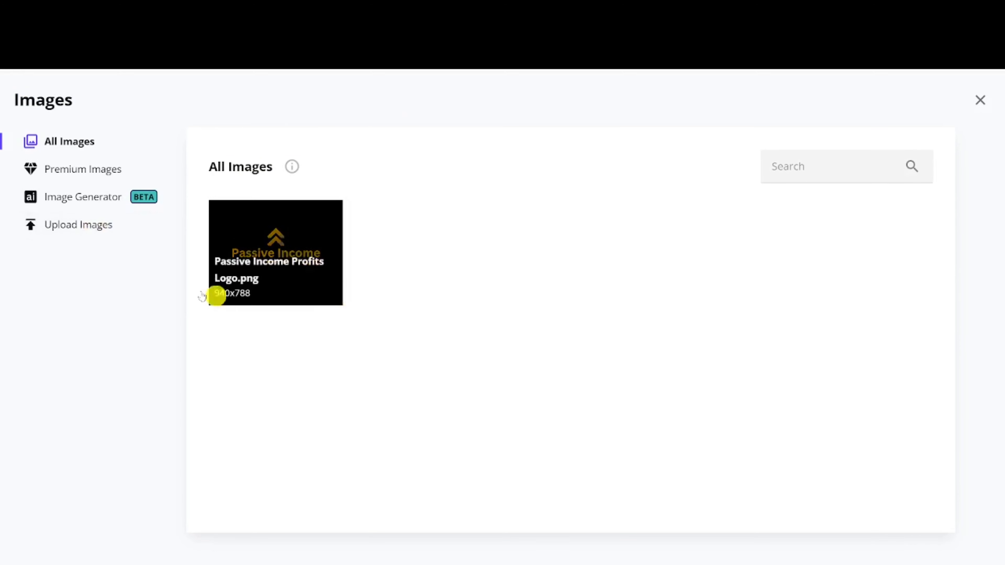
pyautogui.click(80, 229)
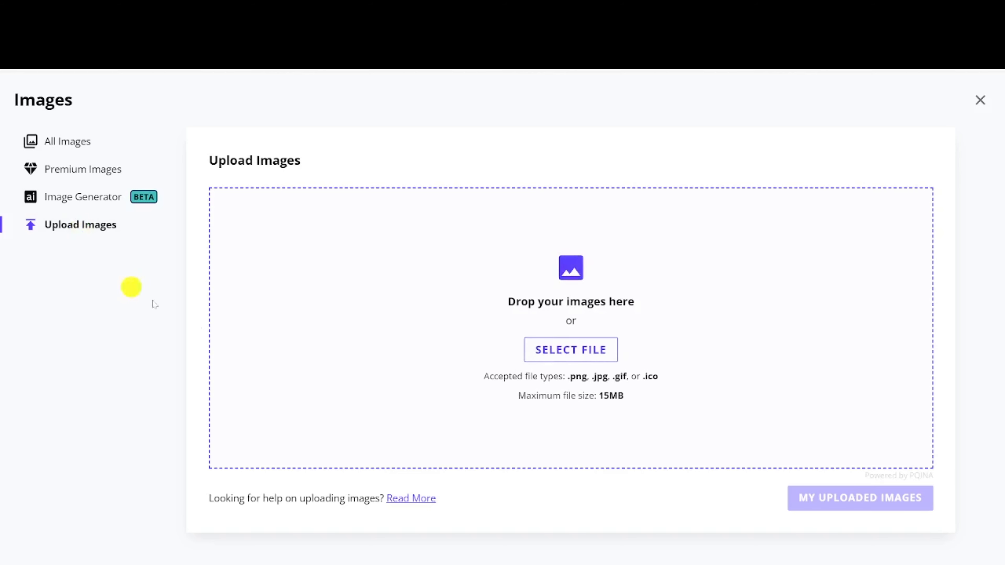
pyautogui.click(534, 349)
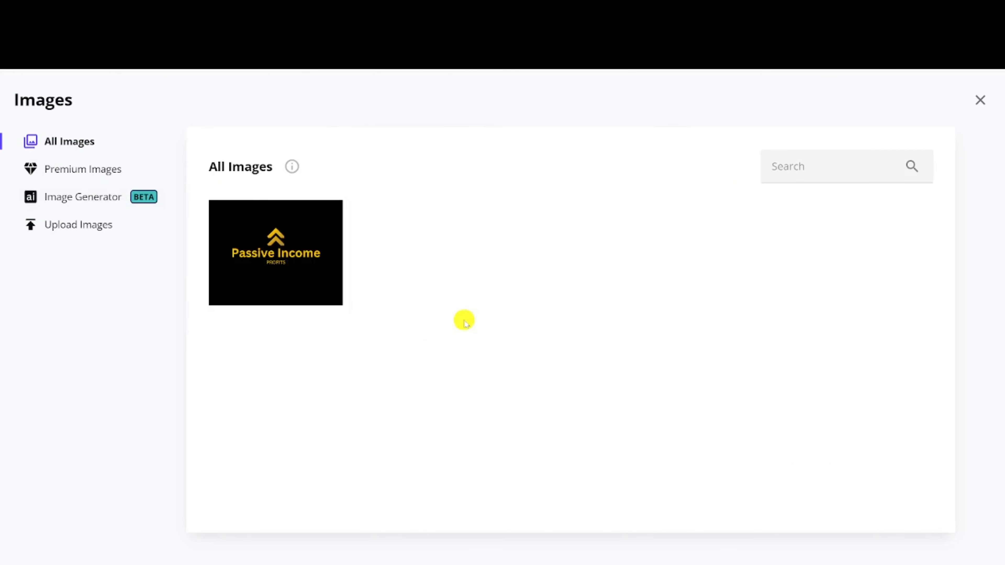
pyautogui.click(305, 229)
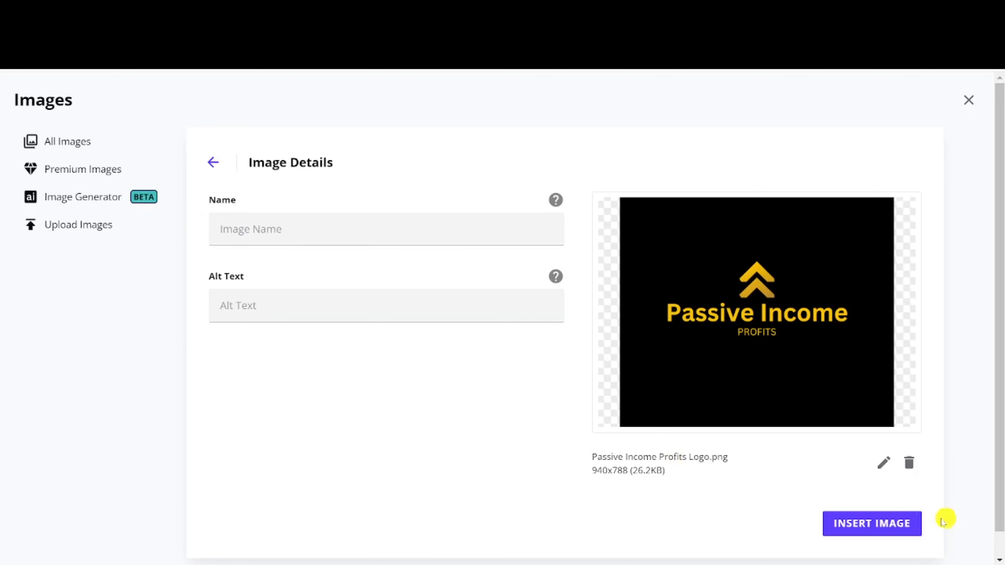
pyautogui.click(876, 523)
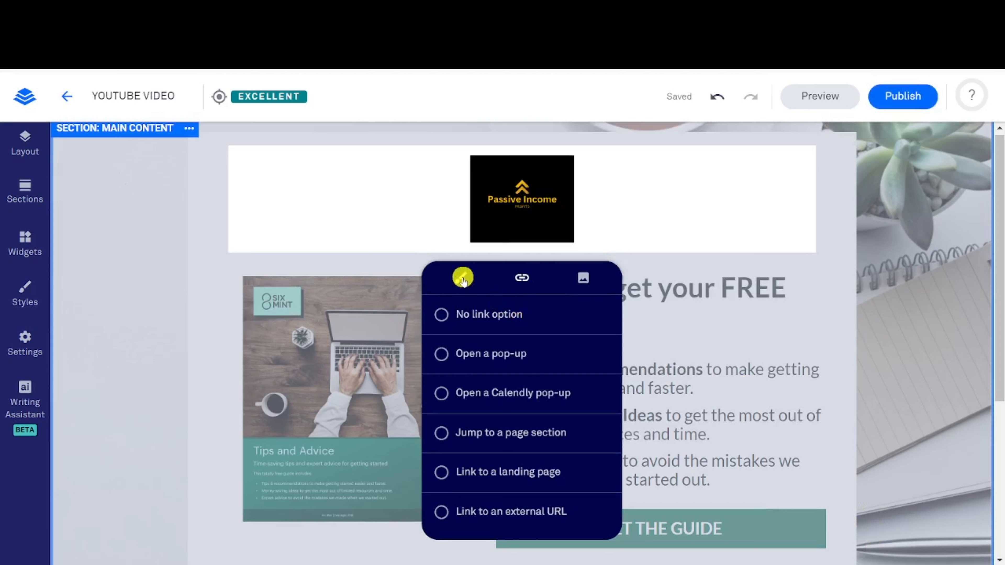
# Step: Try the Rounded and Circular shapes on the Passive Income logo, set it back to Square and close its options
pyautogui.click(463, 278)
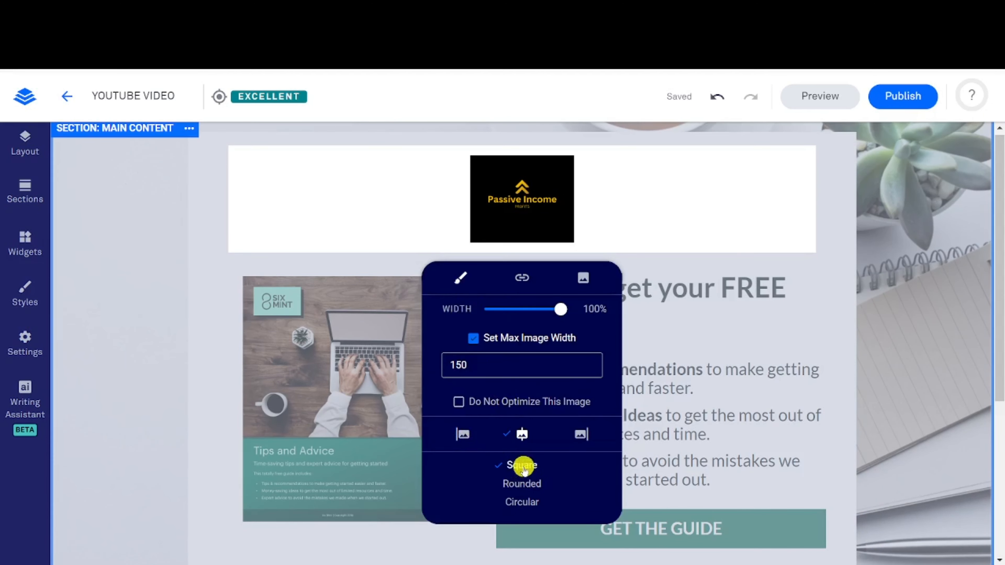
pyautogui.click(522, 484)
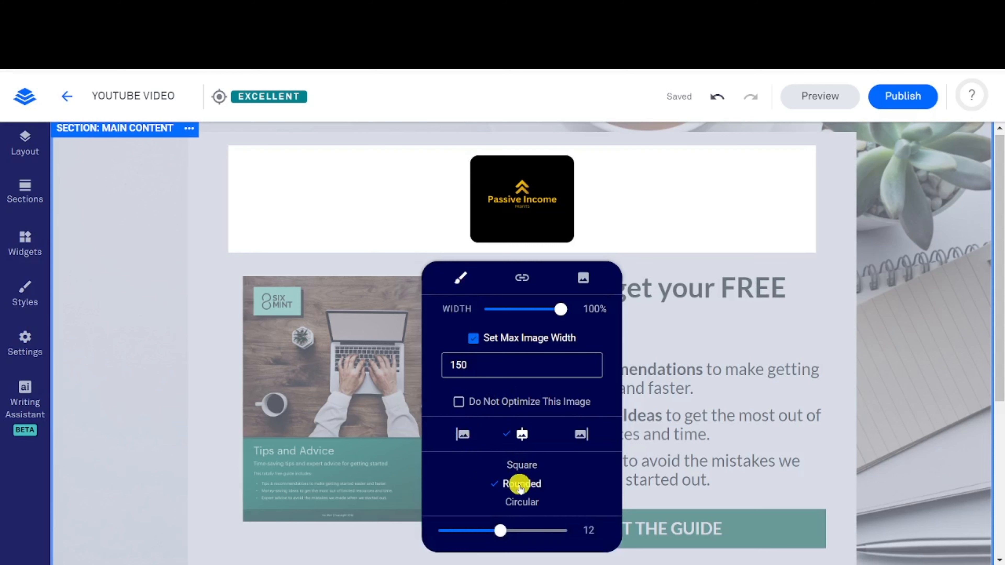
pyautogui.click(522, 508)
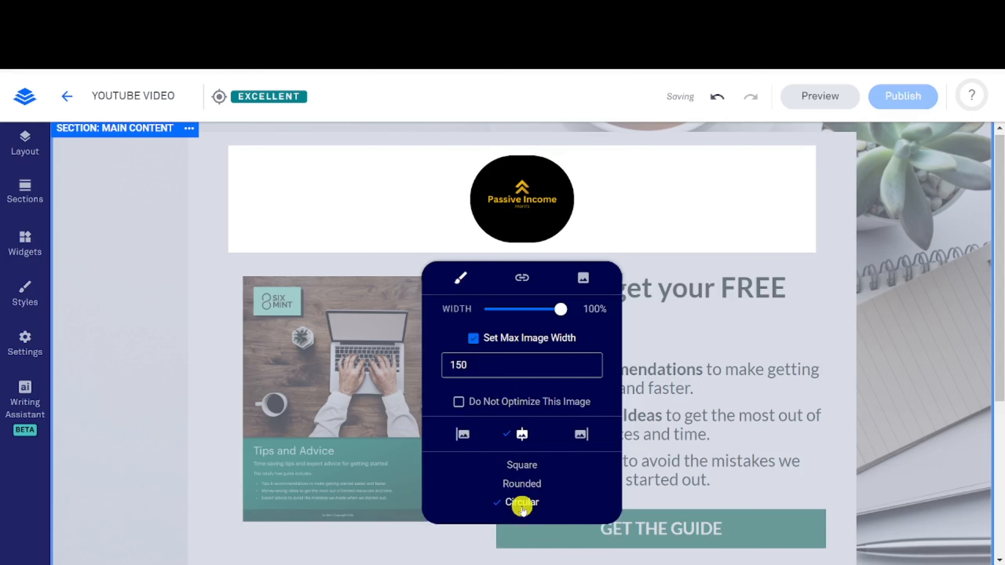
pyautogui.click(515, 467)
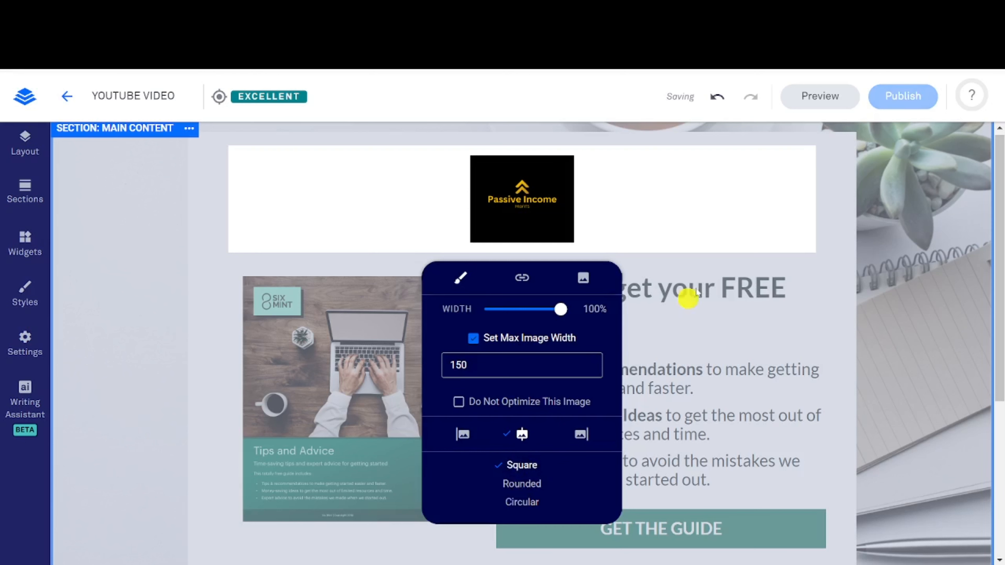
pyautogui.click(690, 265)
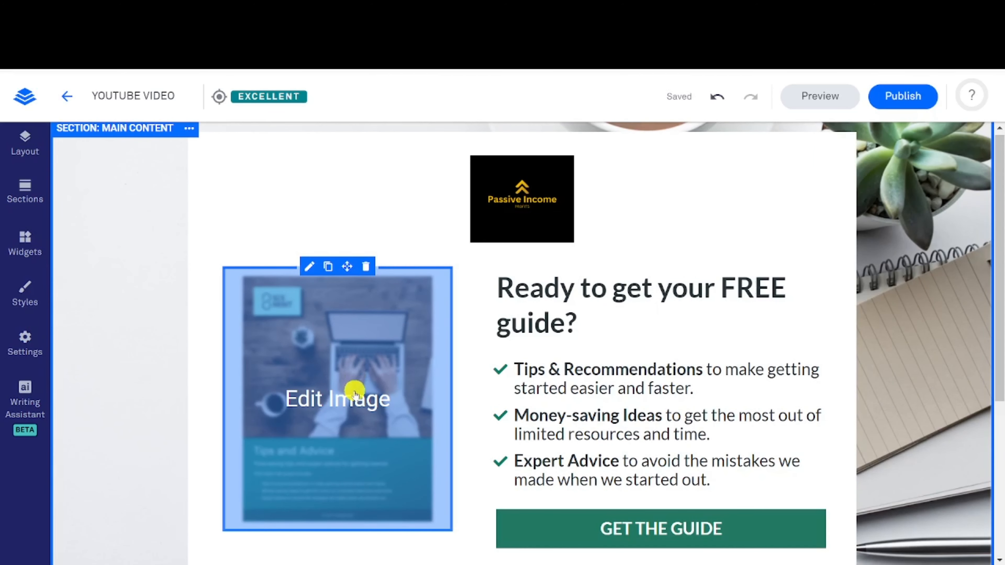
# Step: Look at the editing options of the Tips and Advice cover image and close them
pyautogui.click(352, 396)
pyautogui.scroll(-2, 354, 390)
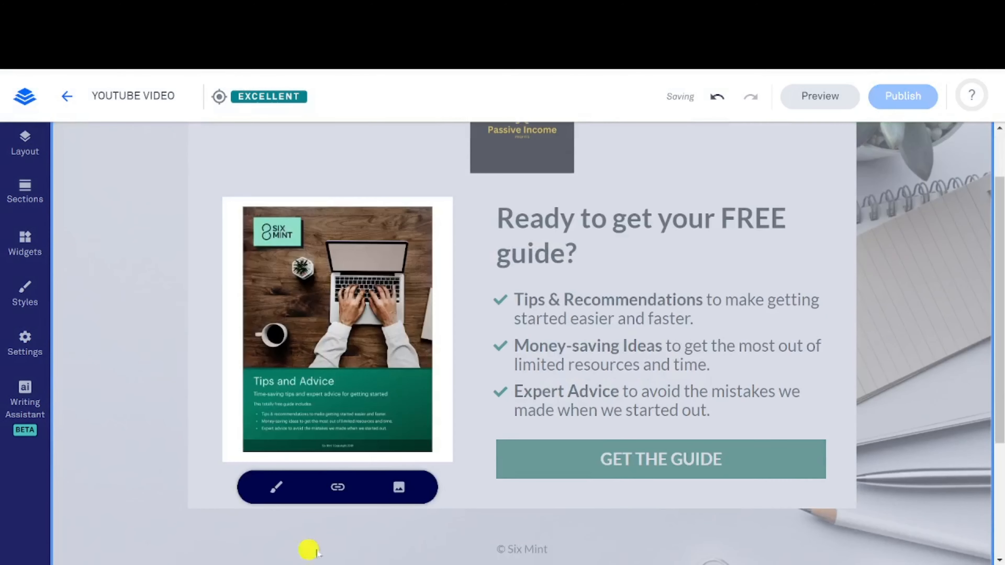
pyautogui.click(606, 267)
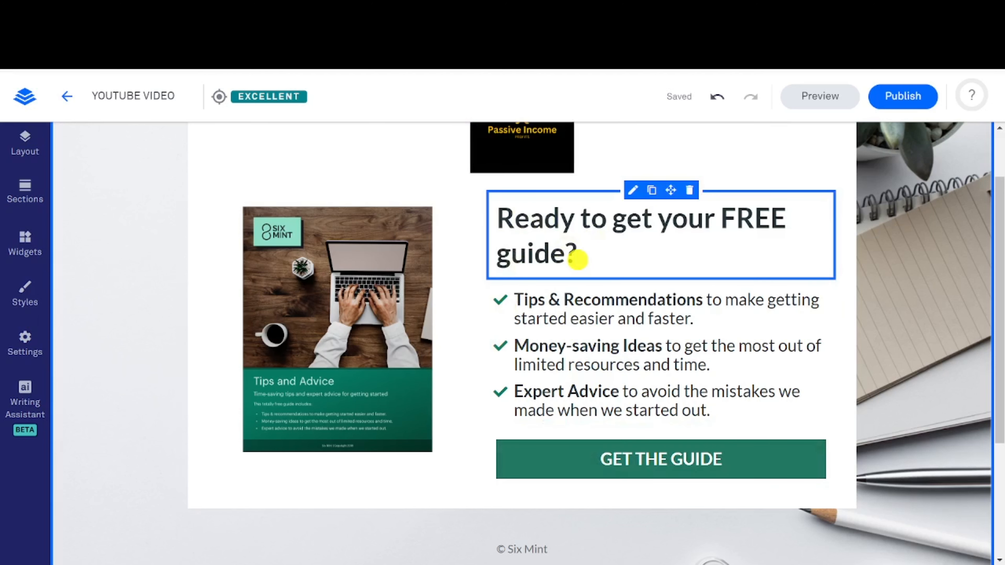
# Step: Delete the end of the headline and retype it so it reads "Ready to get your FREE guide?"
pyautogui.click(577, 256)
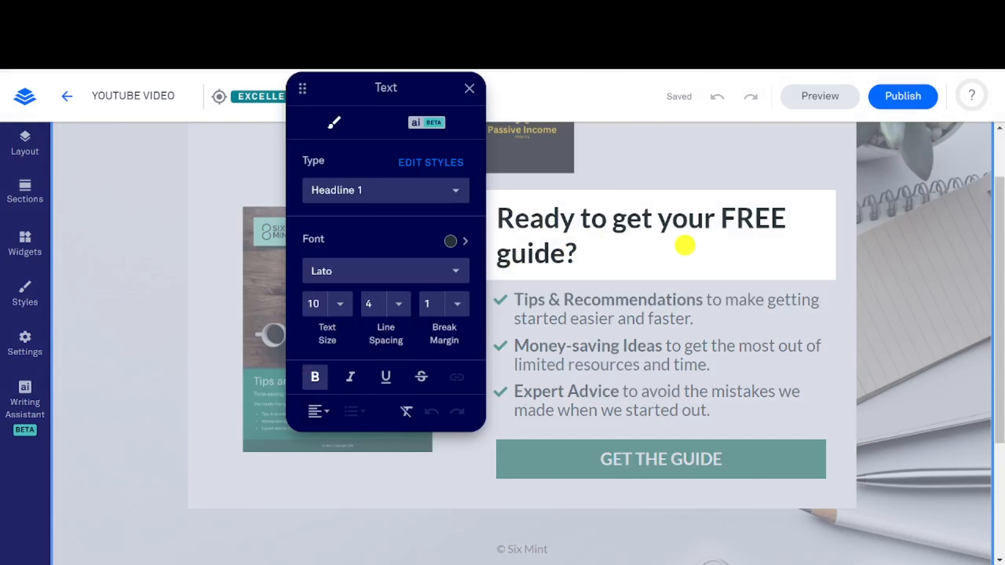
pyautogui.press('BackSpace')
pyautogui.press('BackSpace')
pyautogui.press('BackSpace')
pyautogui.write('de')
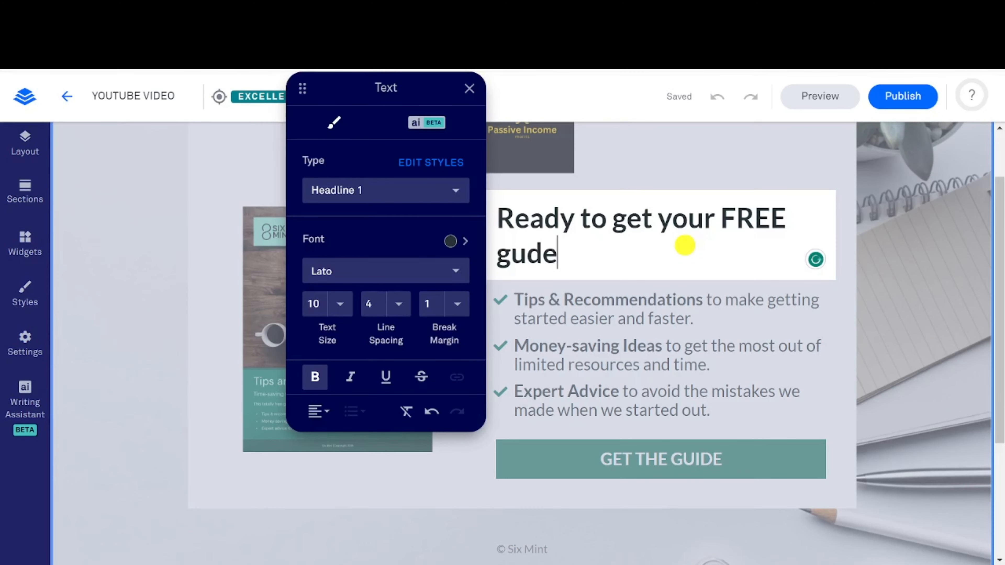
pyautogui.press('BackSpace')
pyautogui.press('BackSpace')
pyautogui.write('ide?')
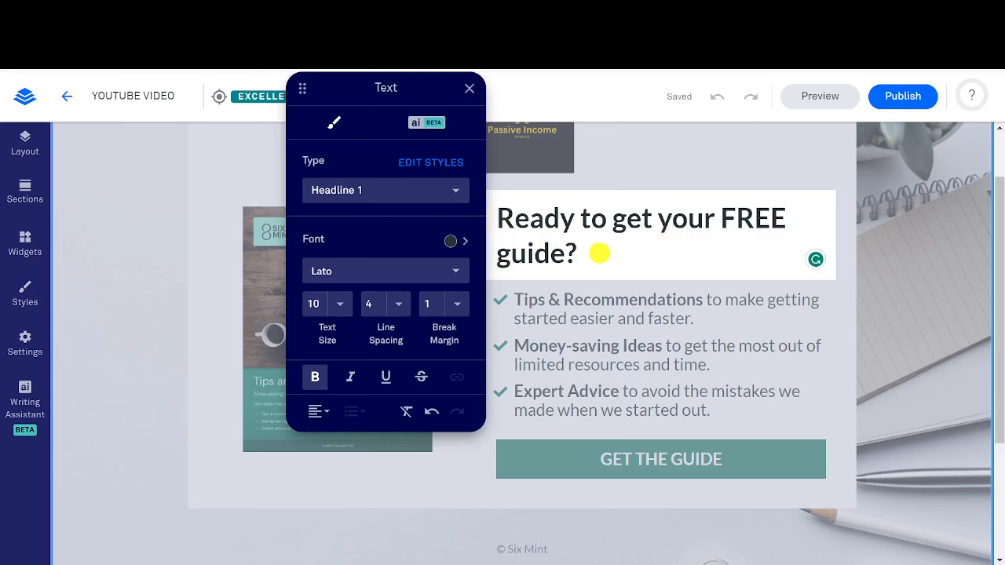
# Step: Try the Headline 2 and Headline 3 types on the headline and set it back to Headline 1
pyautogui.click(457, 192)
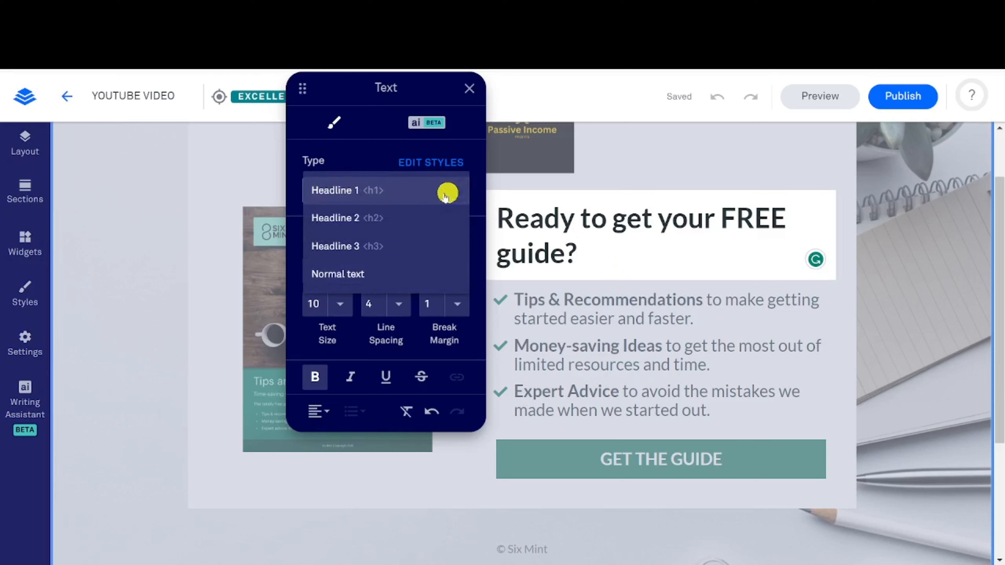
pyautogui.click(343, 227)
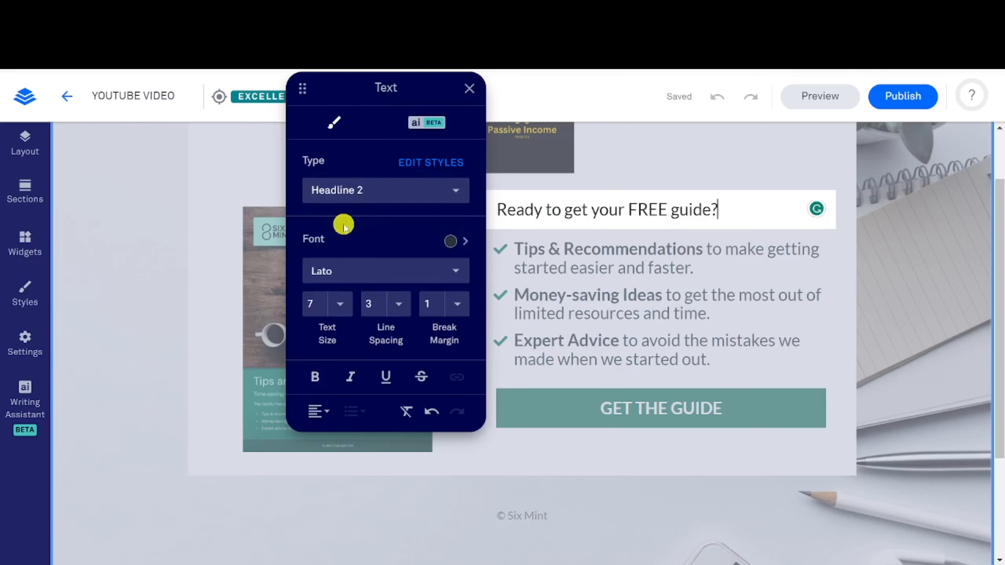
pyautogui.click(348, 197)
pyautogui.click(363, 225)
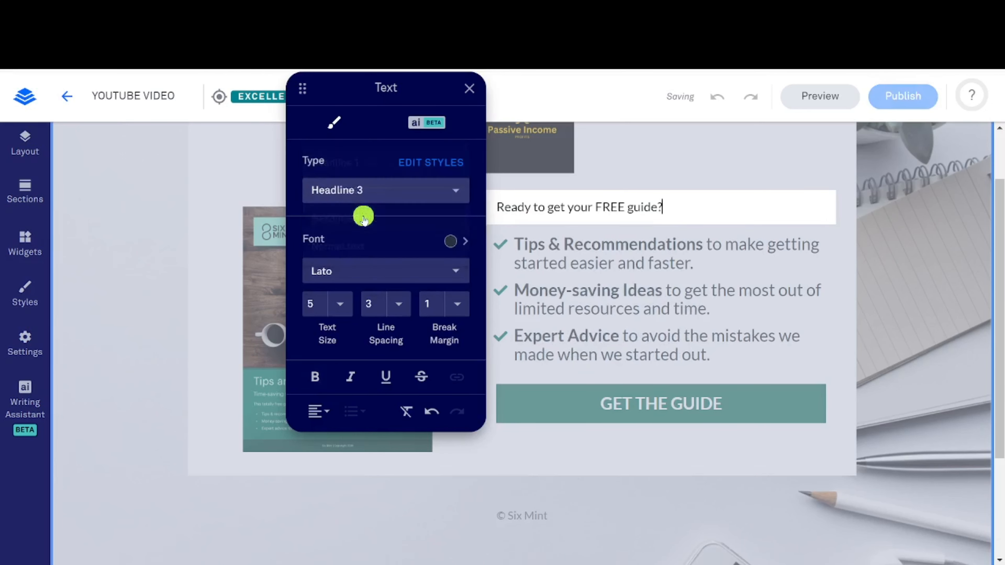
pyautogui.click(375, 196)
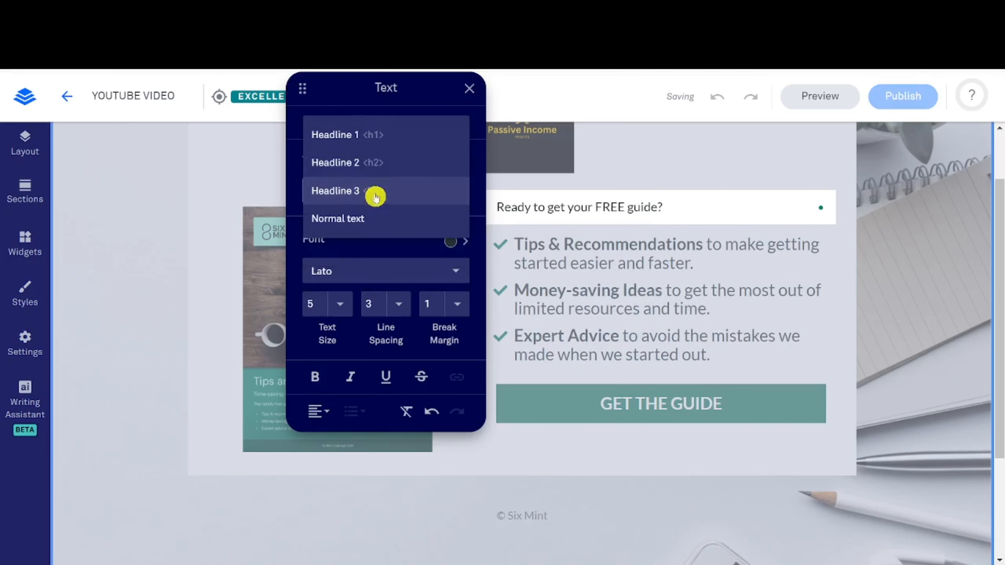
pyautogui.click(365, 137)
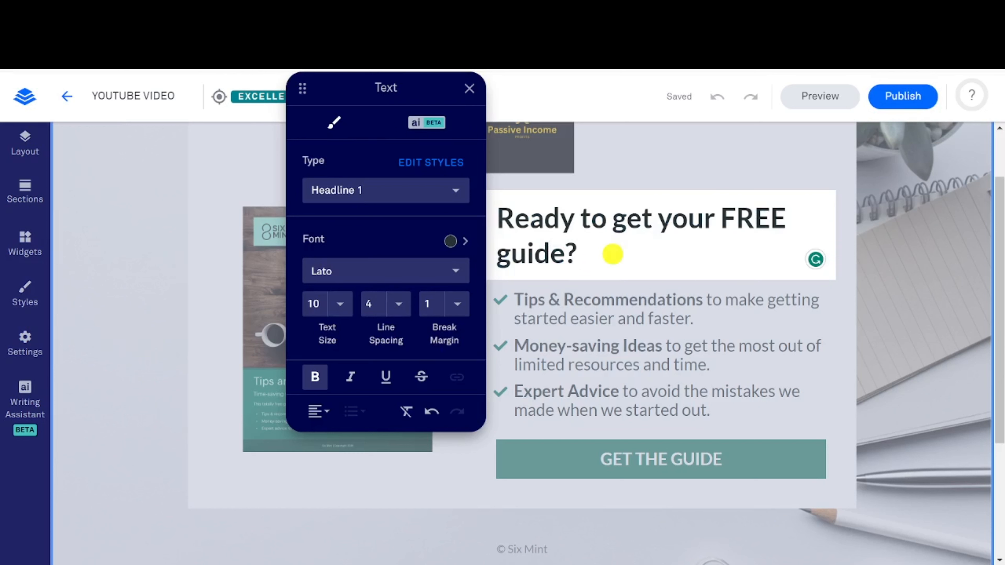
# Step: Try italic and underline on the whole headline, remove both formats and close the text editor
pyautogui.moveTo(613, 254); pyautogui.dragTo(499, 218)
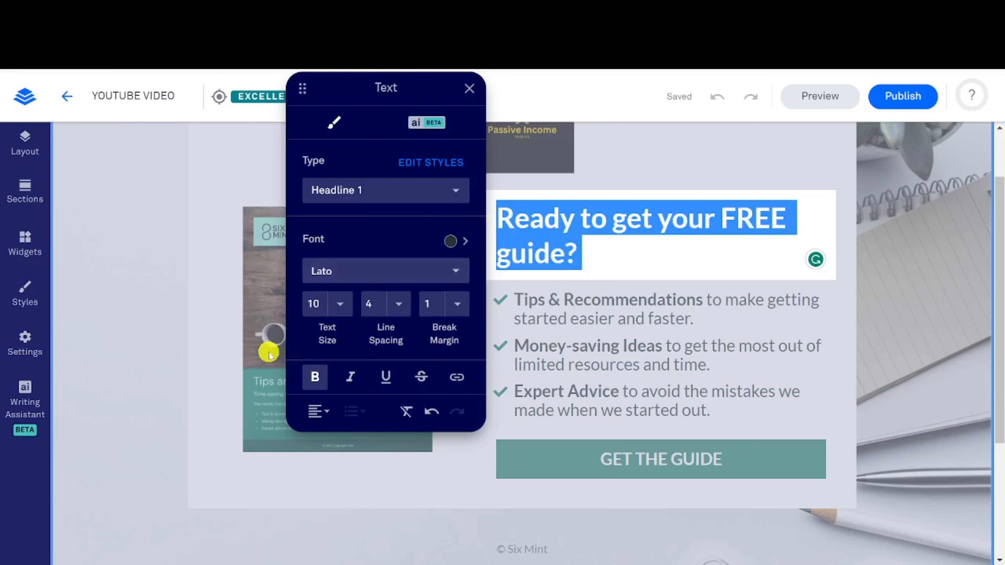
pyautogui.click(352, 378)
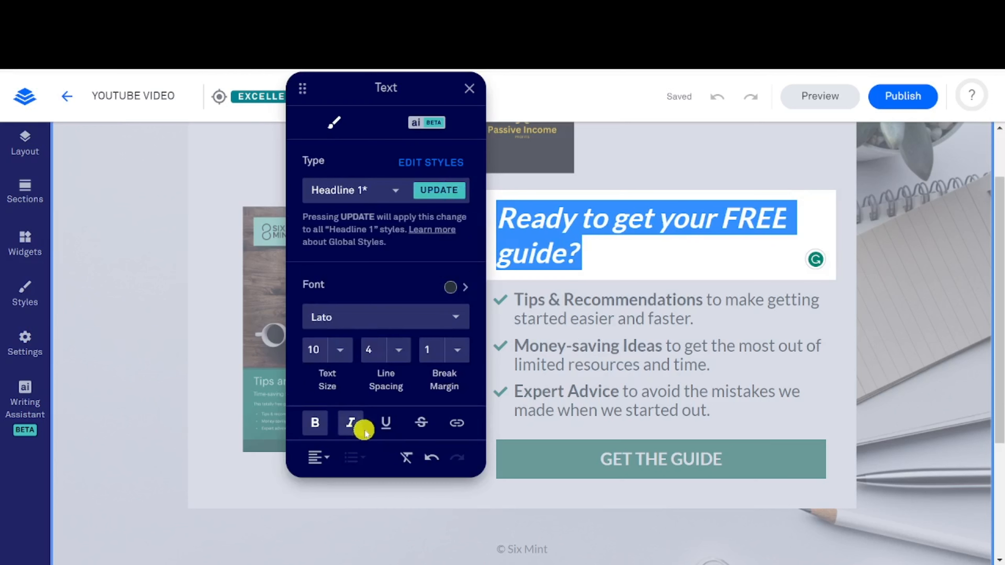
pyautogui.click(386, 423)
pyautogui.rightClick(386, 421)
pyautogui.click(386, 421)
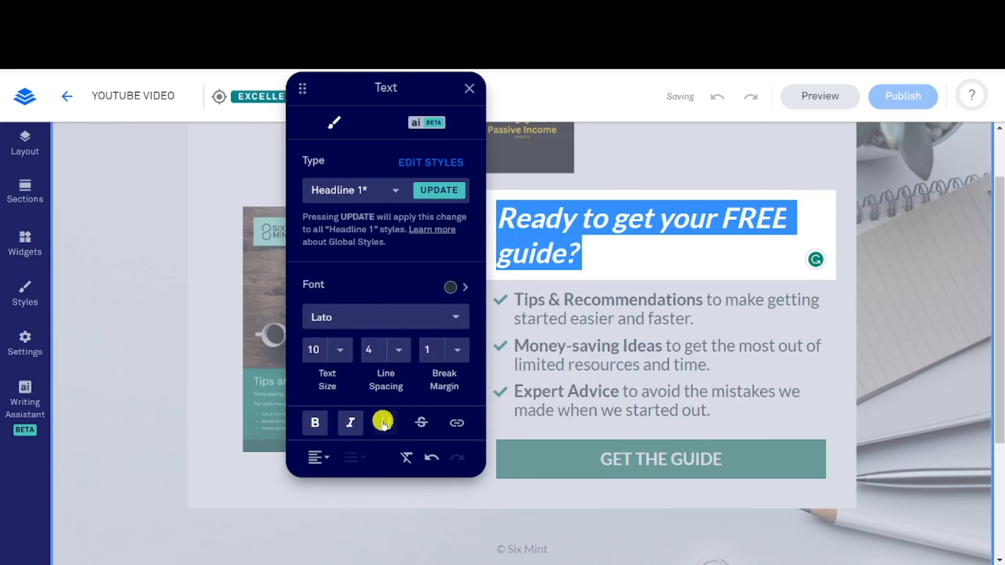
pyautogui.click(355, 422)
pyautogui.click(628, 314)
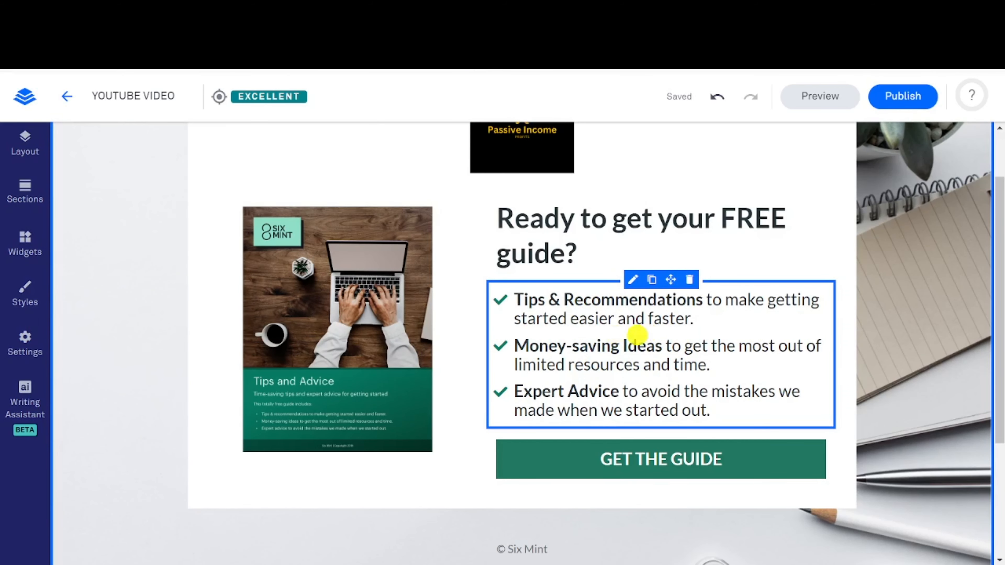
# Step: Add a Text widget between the headline and the checklist, with the lines "Input your text in area" and "eijfiejfeopjei"
pyautogui.click(22, 242)
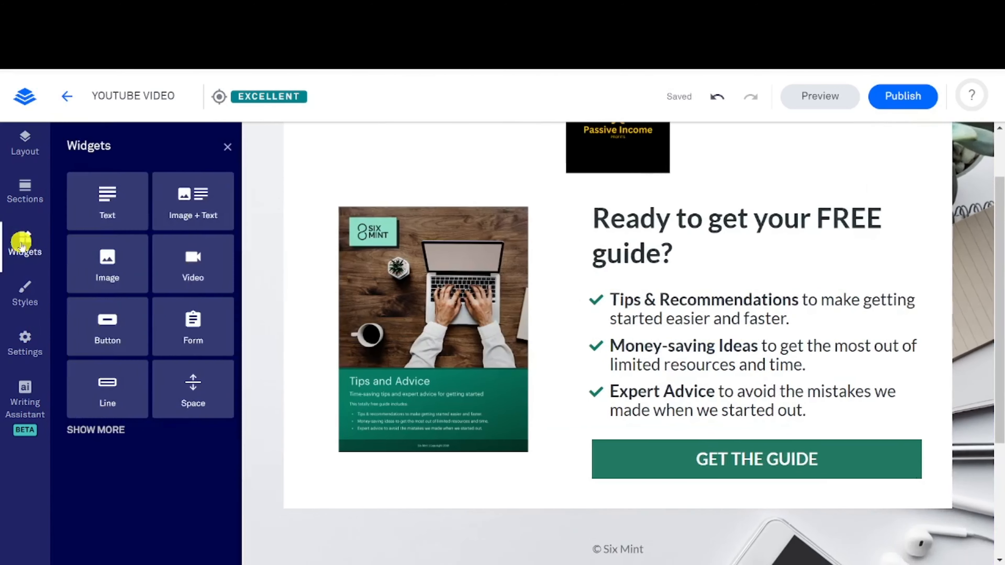
pyautogui.moveTo(109, 202); pyautogui.dragTo(722, 325)
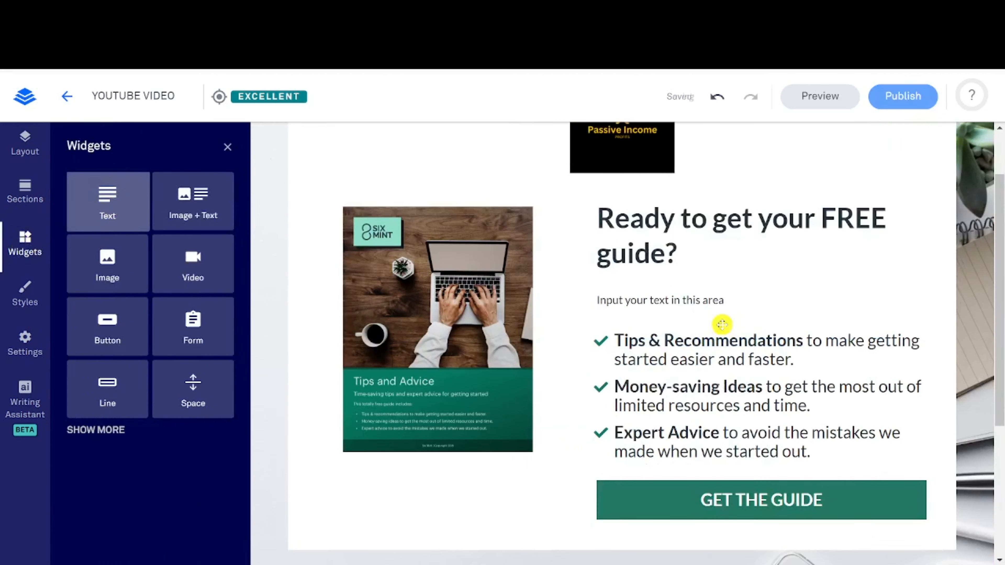
pyautogui.click(700, 298)
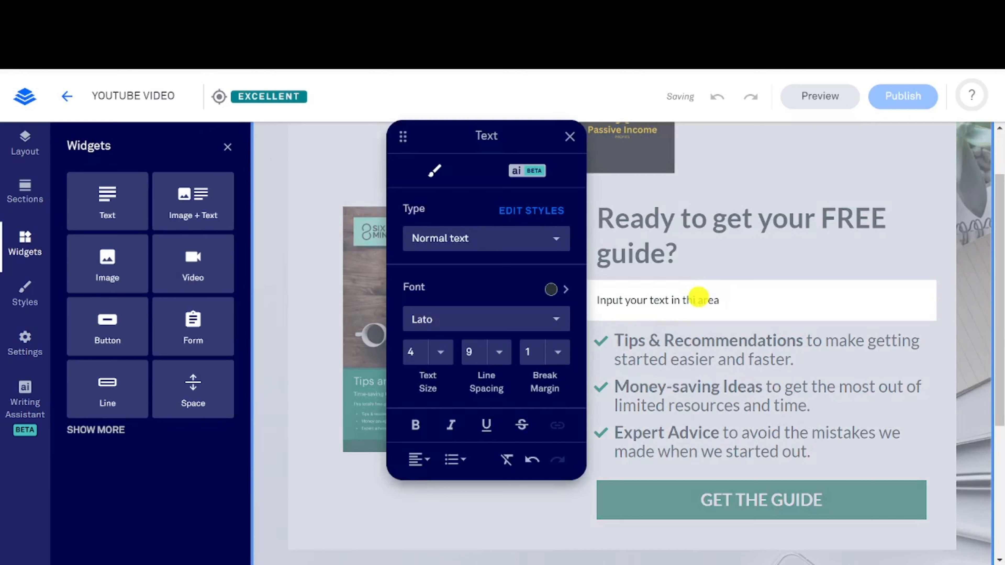
pyautogui.press('BackSpace')
pyautogui.press('BackSpace')
pyautogui.press('BackSpace')
pyautogui.press('BackSpace')
pyautogui.press('Right')
pyautogui.press('Right')
pyautogui.press('Return')
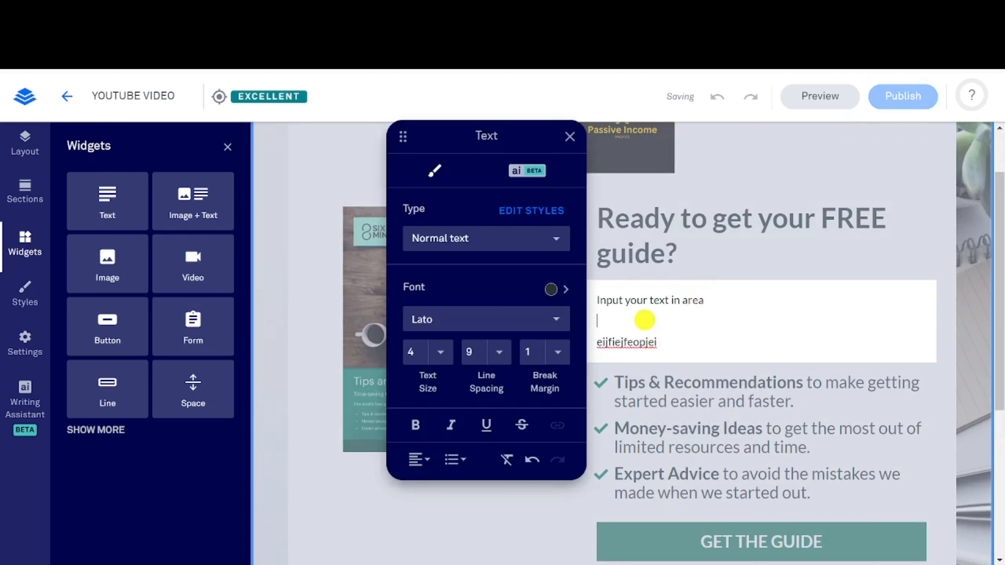
pyautogui.press('BackSpace')
# Step: Format both lines of the new text widget as a bulleted list, and delete the widget from the page
pyautogui.click(687, 325)
pyautogui.moveTo(687, 325); pyautogui.dragTo(588, 287)
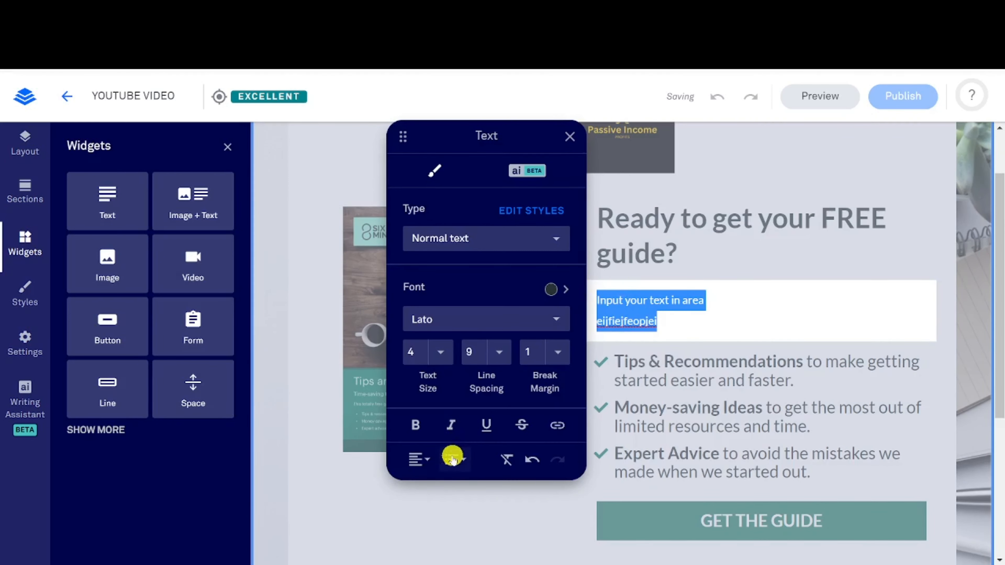
pyautogui.click(464, 461)
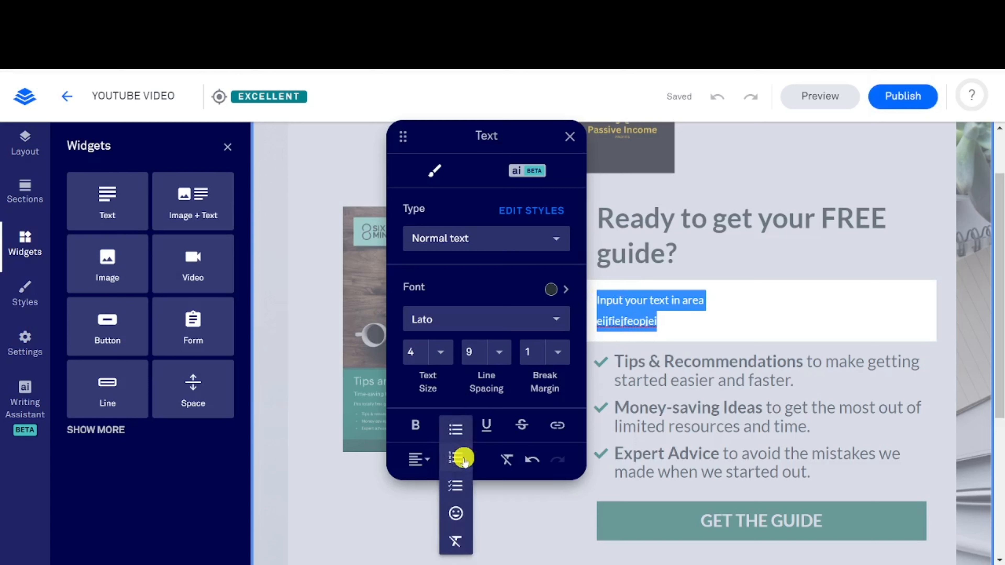
pyautogui.click(455, 428)
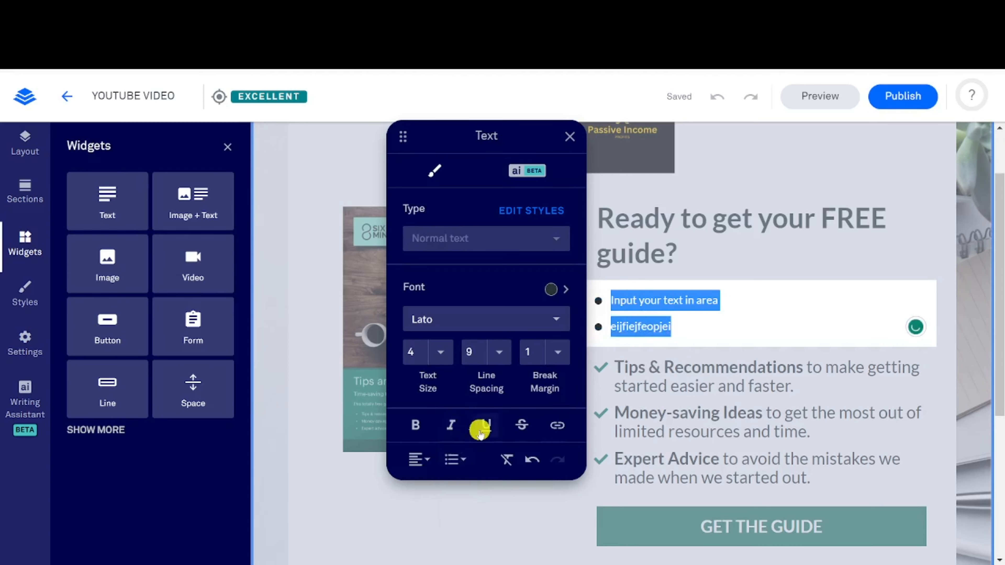
pyautogui.click(750, 256)
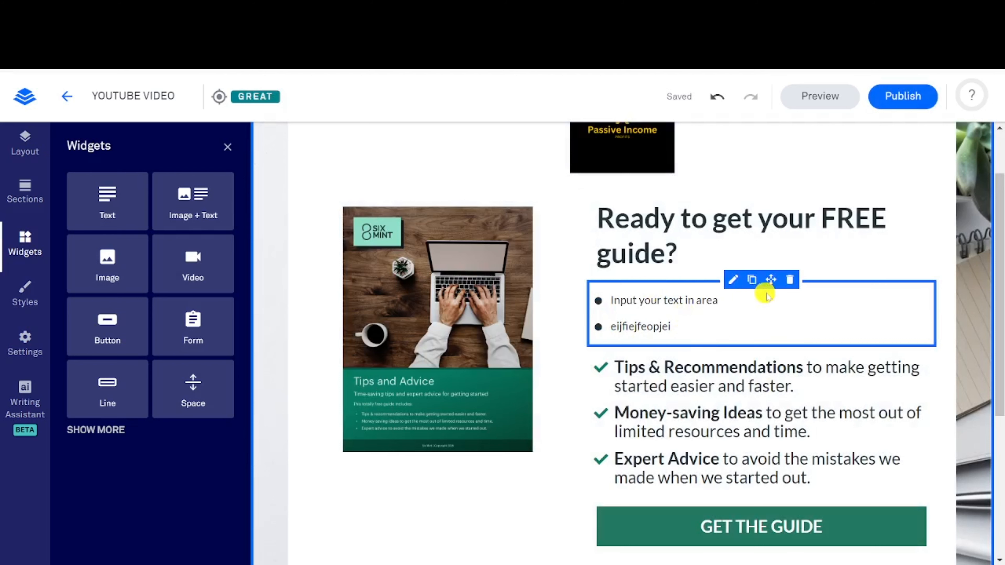
pyautogui.click(790, 281)
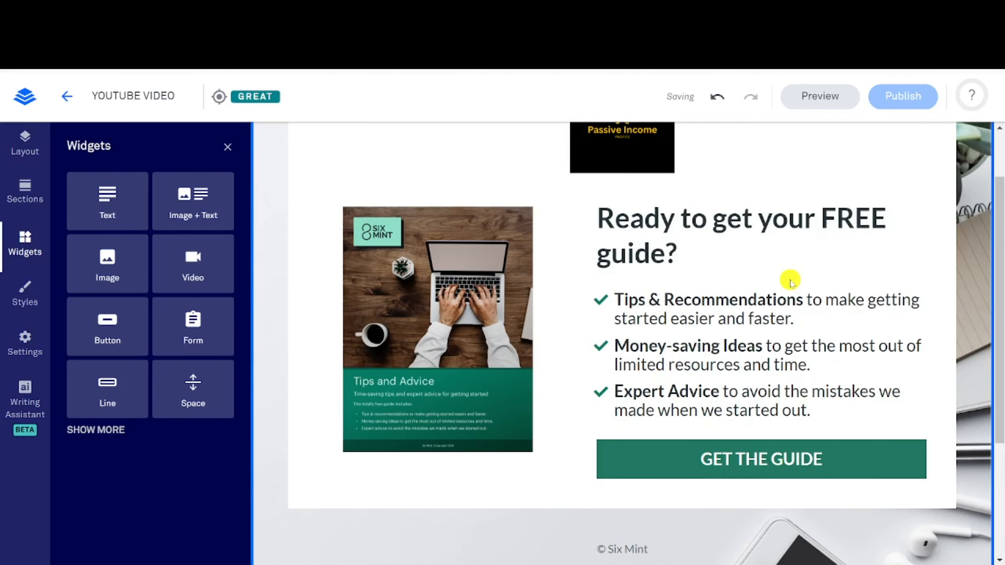
# Step: Look at the text options of the checklist and close them without editing
pyautogui.click(771, 315)
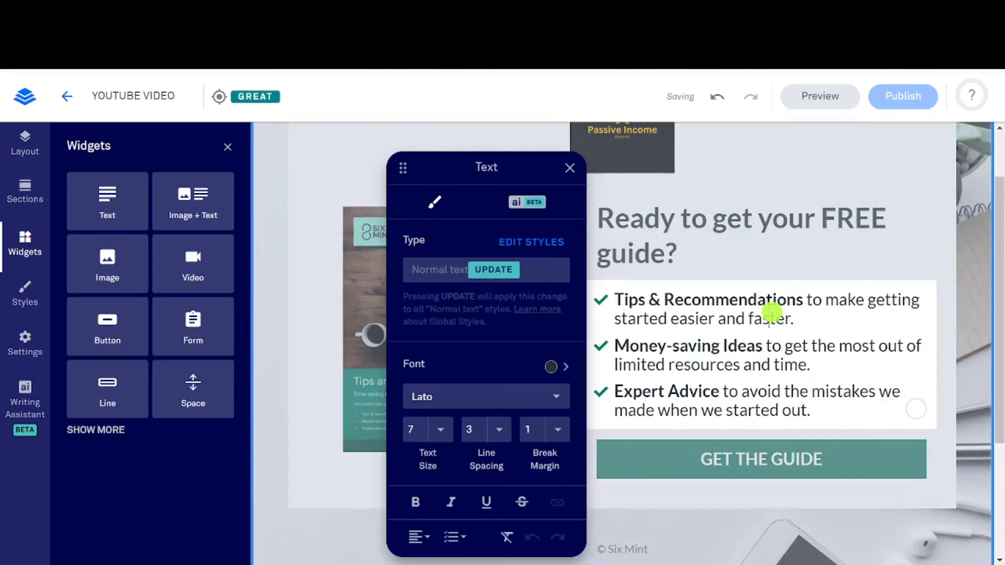
pyautogui.click(775, 232)
pyautogui.scroll(2, 565, 201)
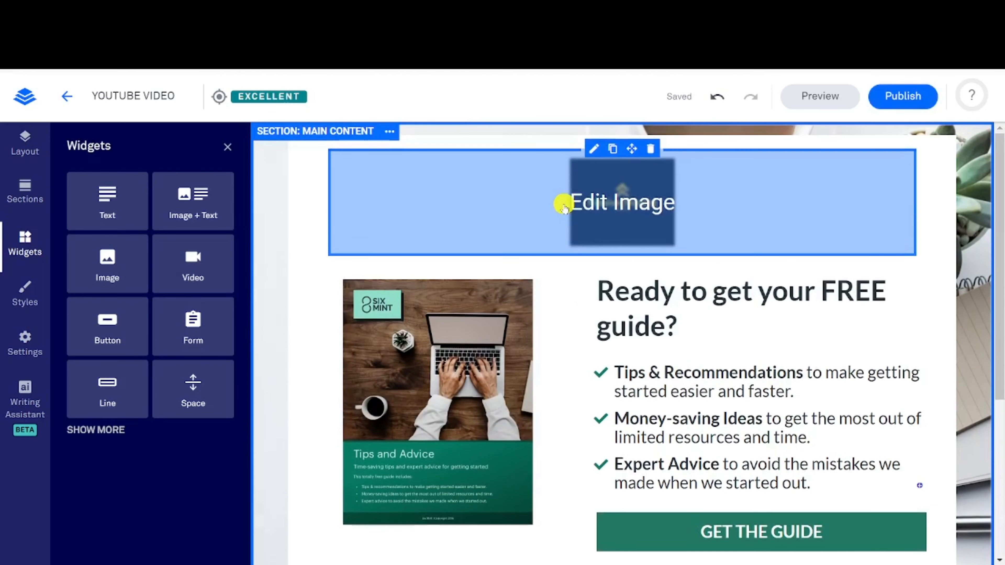
pyautogui.scroll(-2, 568, 202)
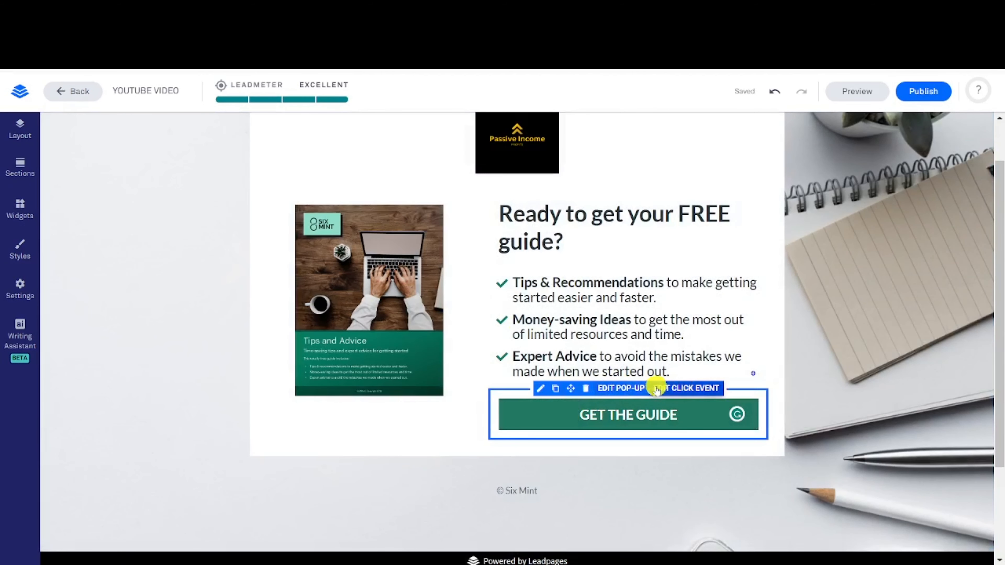
# Step: Try the red brand color on the GET THE GUIDE button, set it to the first recent green, and set its text size to 8
pyautogui.click(519, 422)
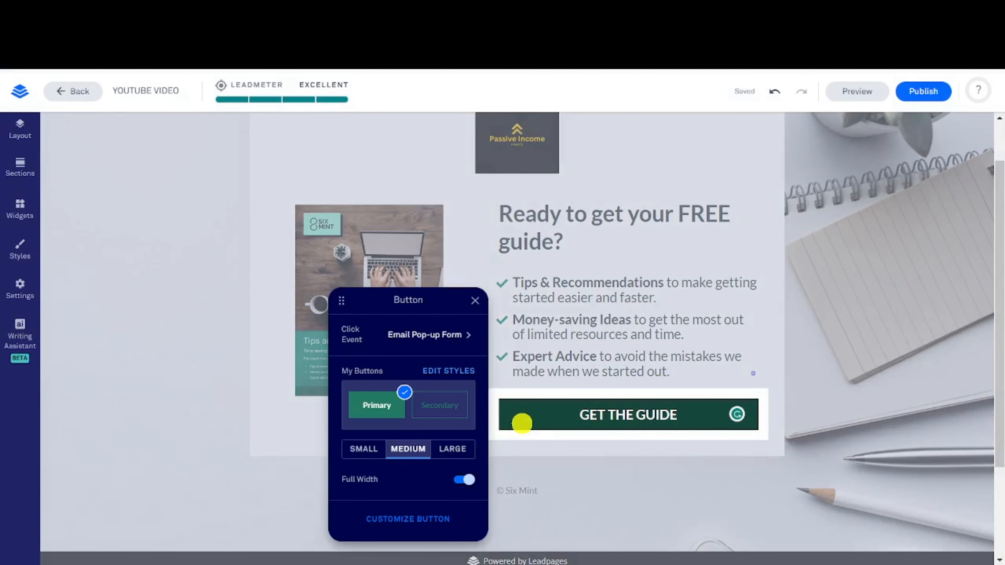
pyautogui.click(409, 520)
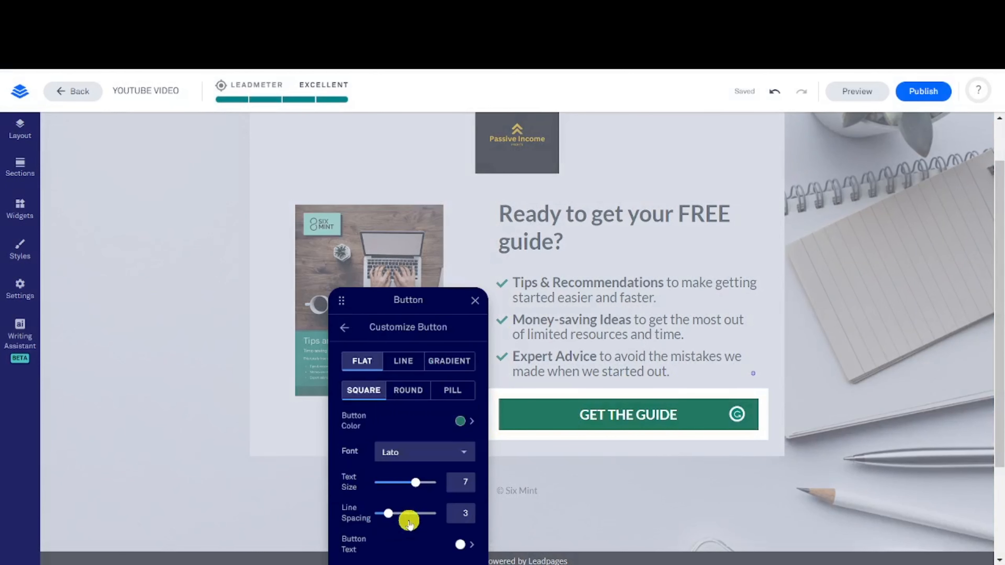
pyautogui.click(462, 420)
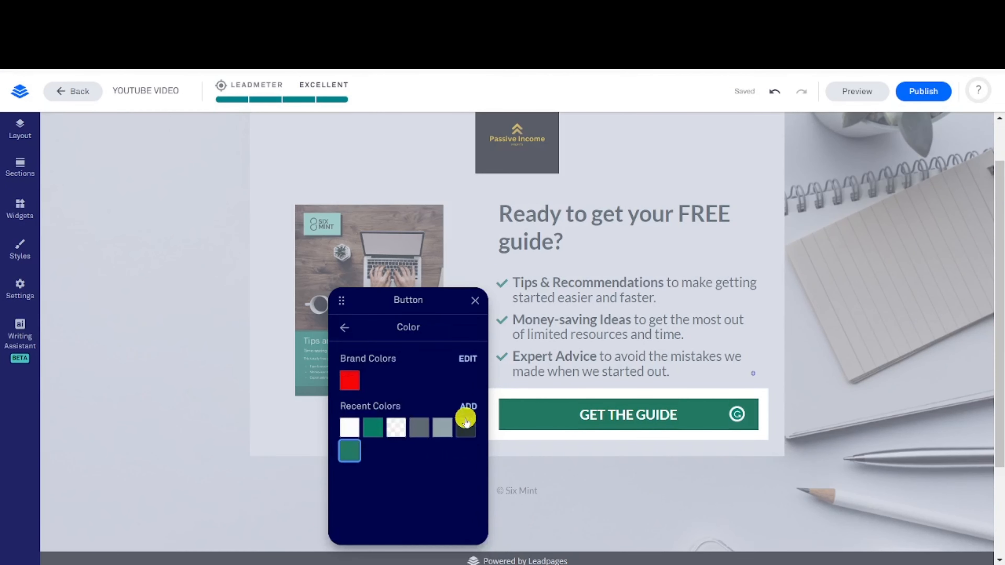
pyautogui.click(349, 381)
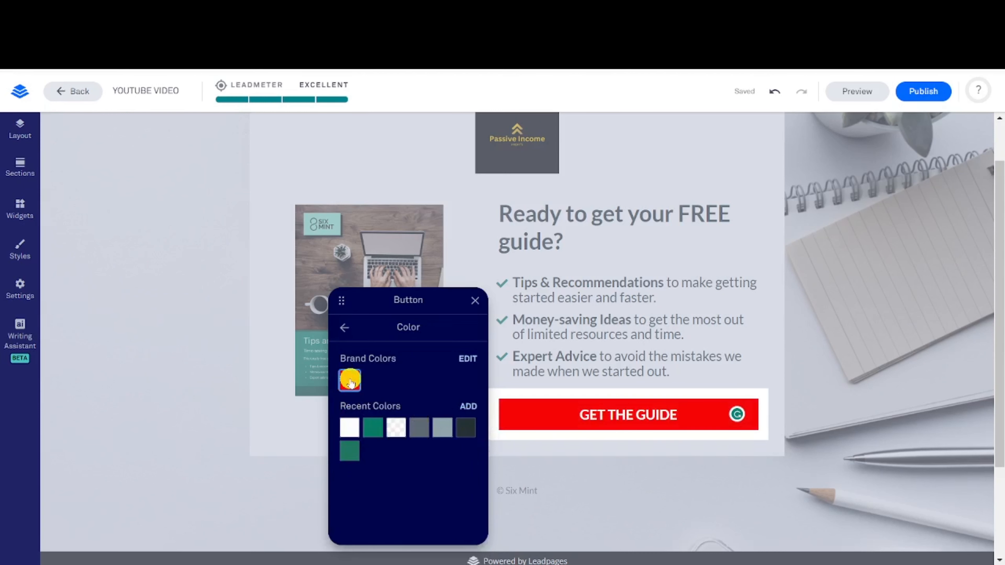
pyautogui.click(374, 432)
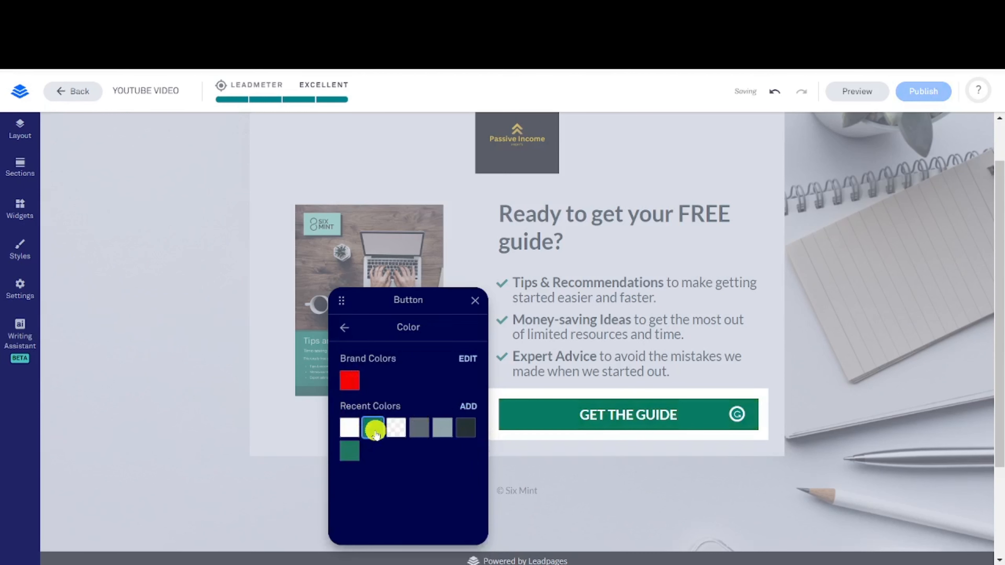
pyautogui.click(343, 329)
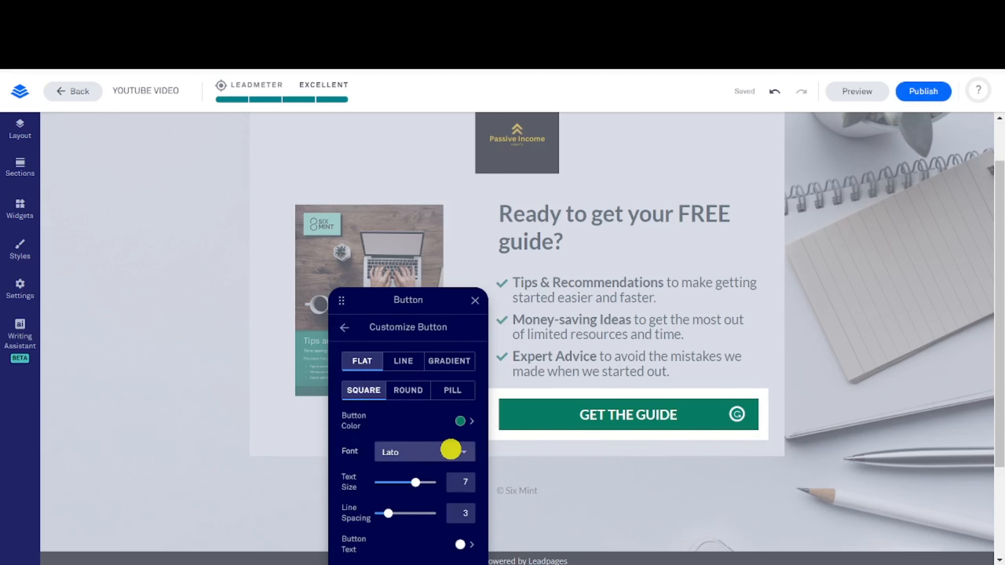
pyautogui.moveTo(418, 488)
pyautogui.mouseDown()
pyautogui.moveTo(399, 484)
pyautogui.moveTo(422, 485)
pyautogui.mouseUp()
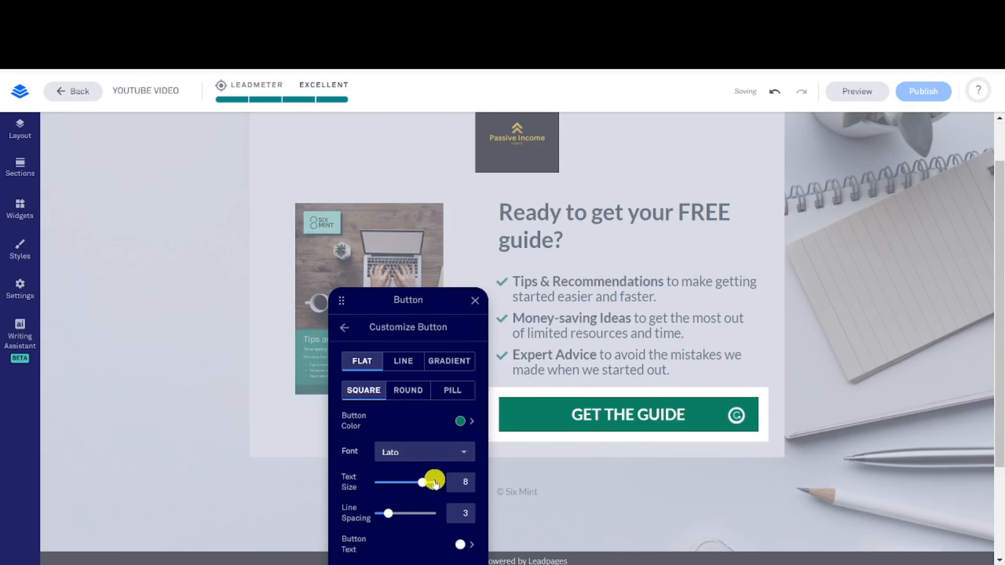
# Step: Try dark grey for the GET THE GUIDE button's text color and set it back to white
pyautogui.scroll(-3, 502, 458)
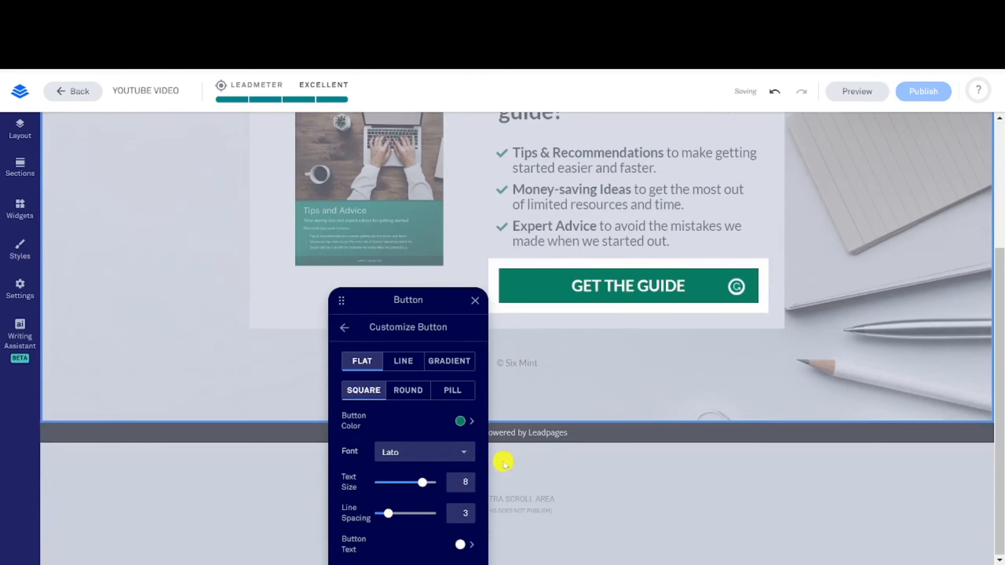
pyautogui.click(465, 544)
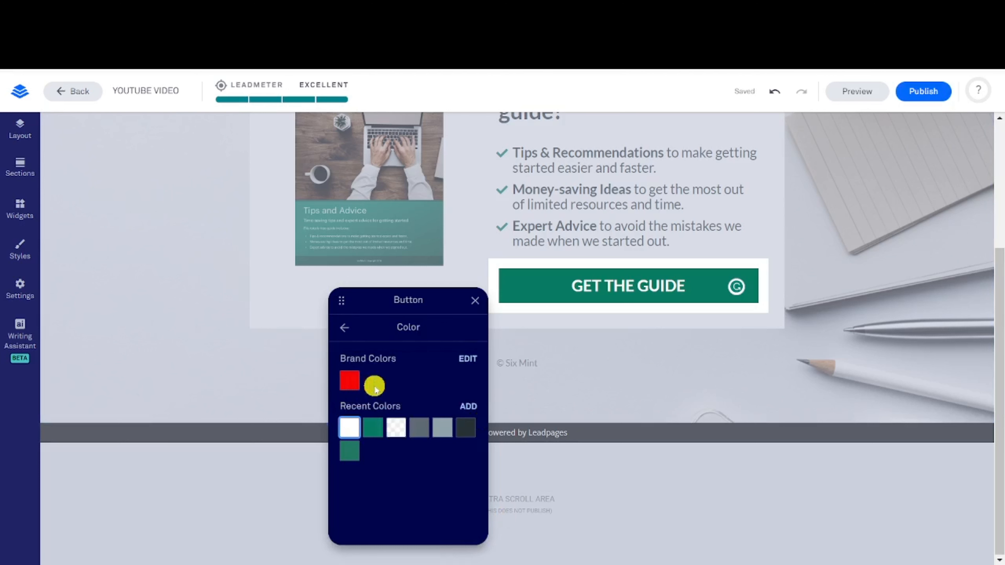
pyautogui.click(421, 432)
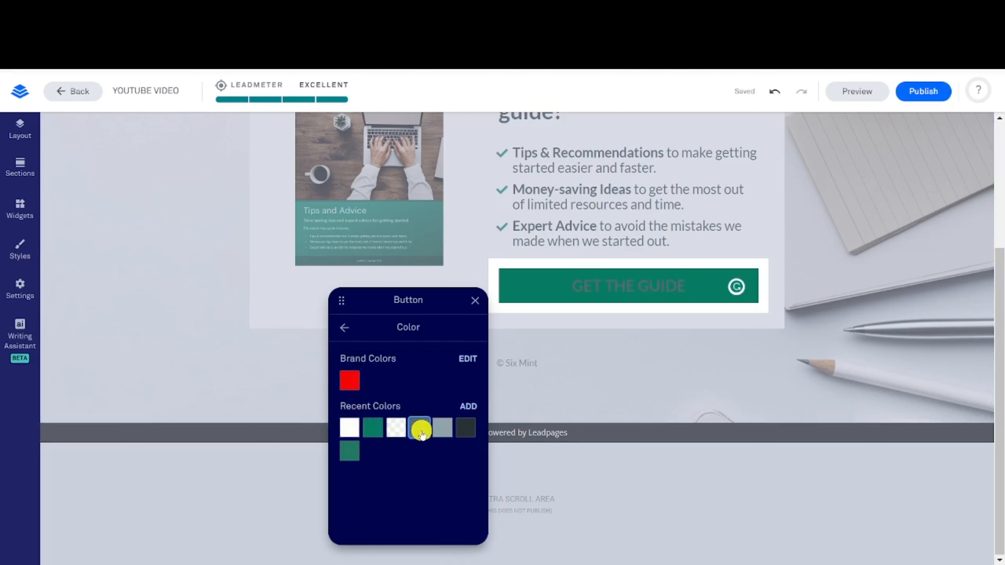
pyautogui.click(349, 427)
pyautogui.click(341, 325)
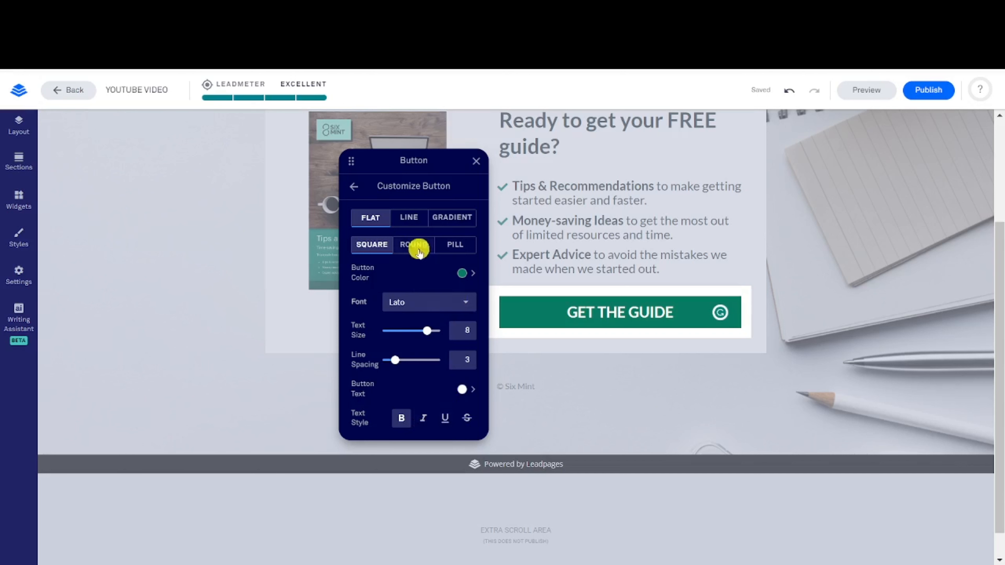
# Step: Try the Line style, Round corners with border radius 14 and the Pill shape on the button, settling on Gradient and Square
pyautogui.click(410, 219)
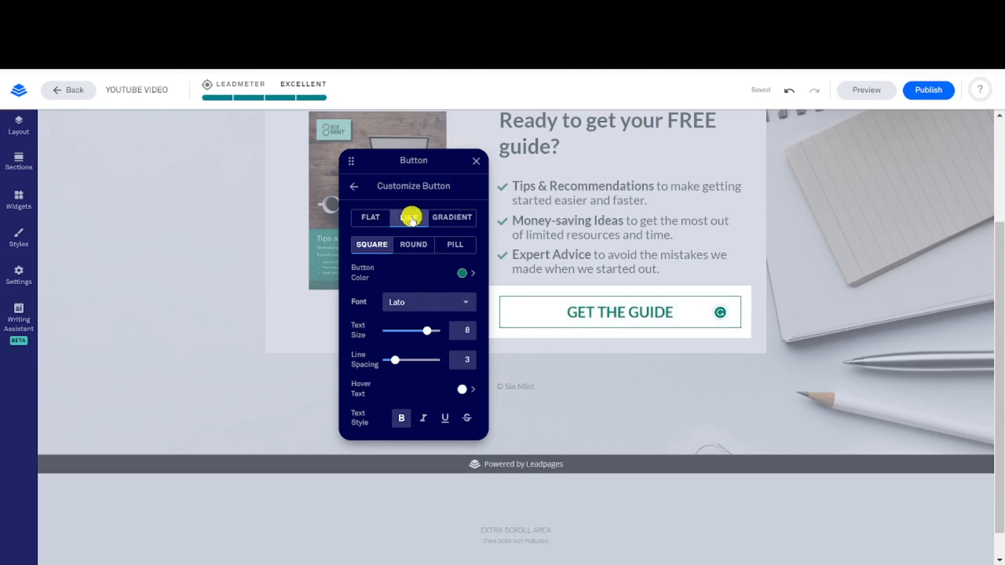
pyautogui.click(448, 218)
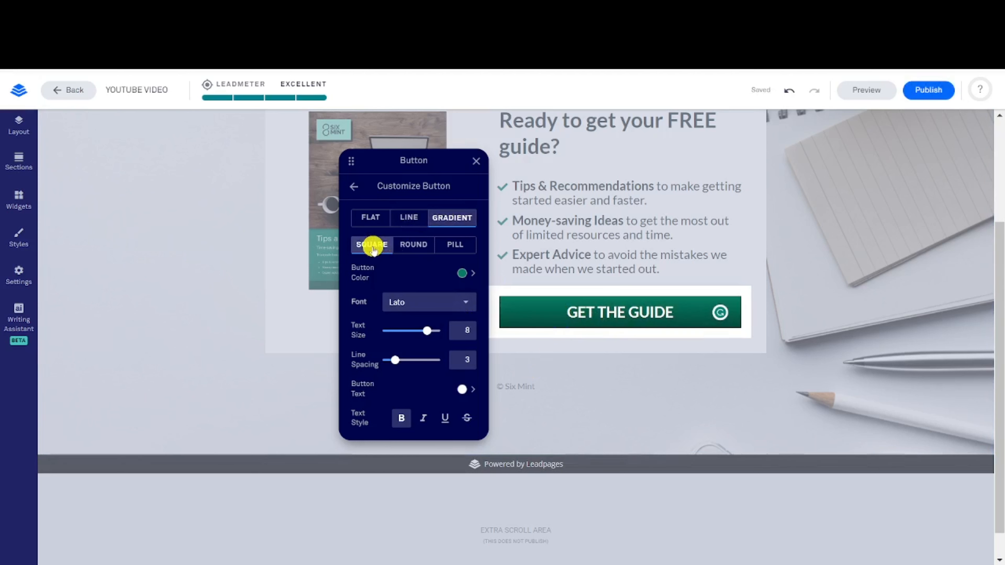
pyautogui.click(406, 244)
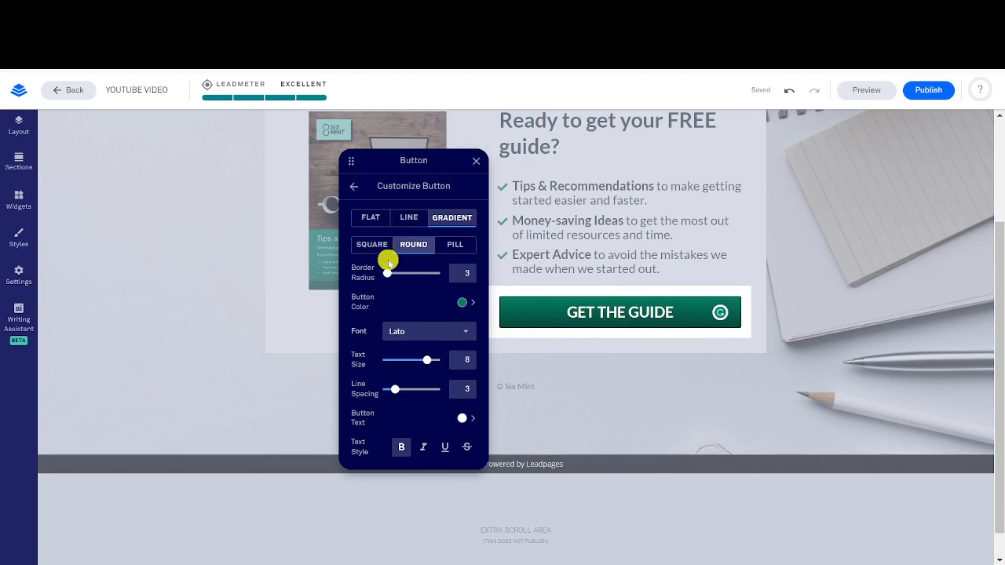
pyautogui.moveTo(387, 273); pyautogui.dragTo(416, 278)
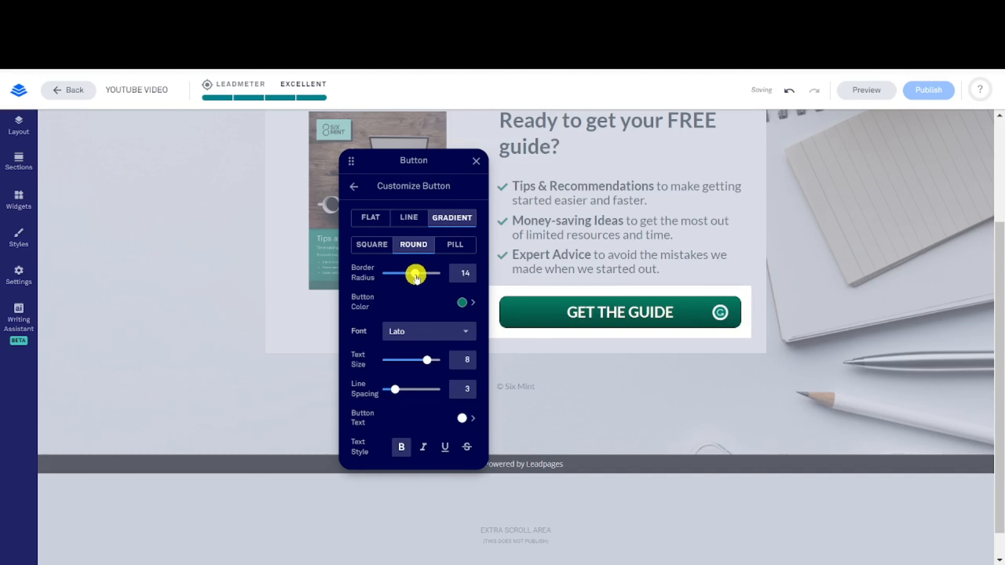
pyautogui.rightClick(347, 265)
pyautogui.click(459, 244)
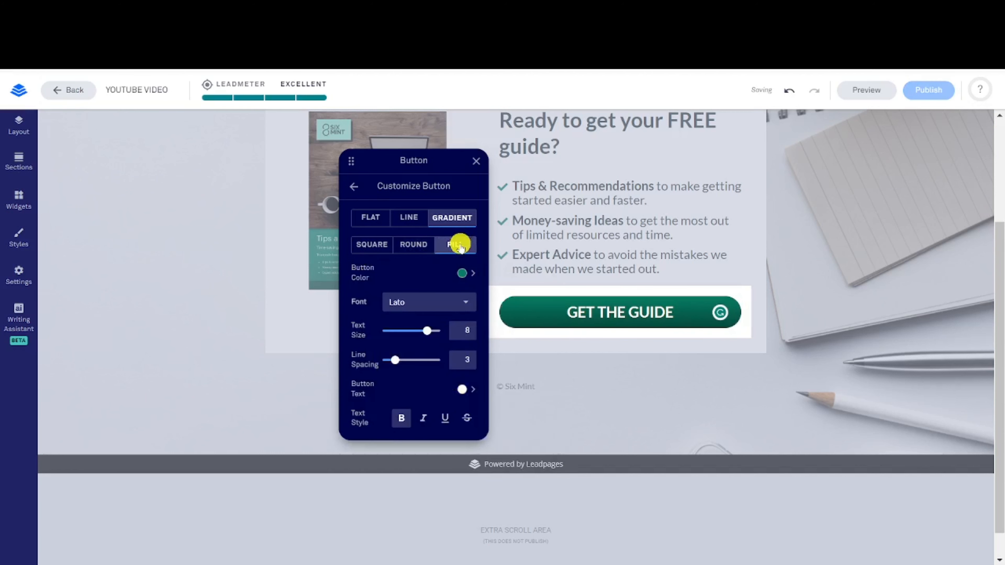
pyautogui.click(369, 246)
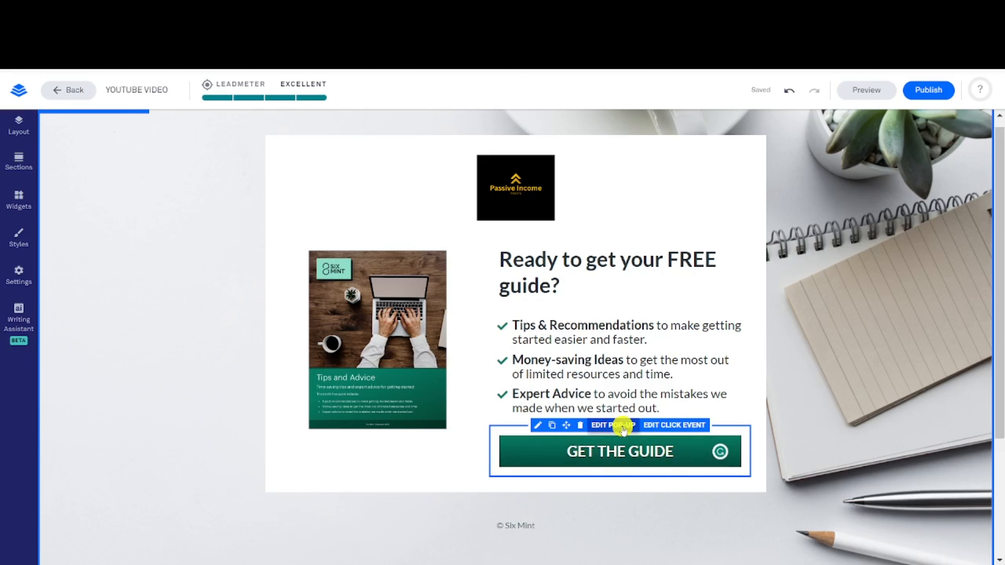
# Step: Open the integrations of the email form in the button's pop-up and view the services available to add
pyautogui.click(612, 425)
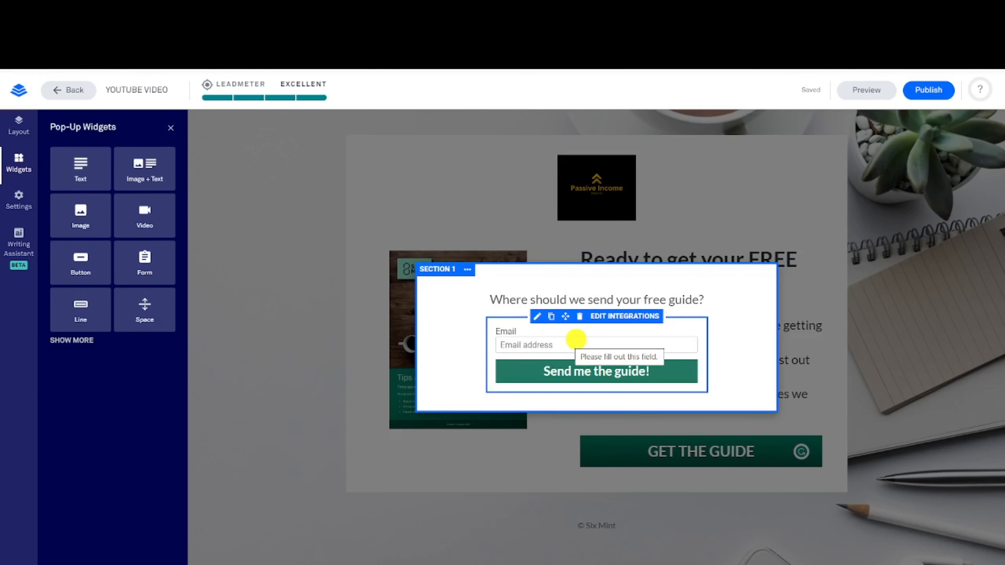
pyautogui.click(621, 318)
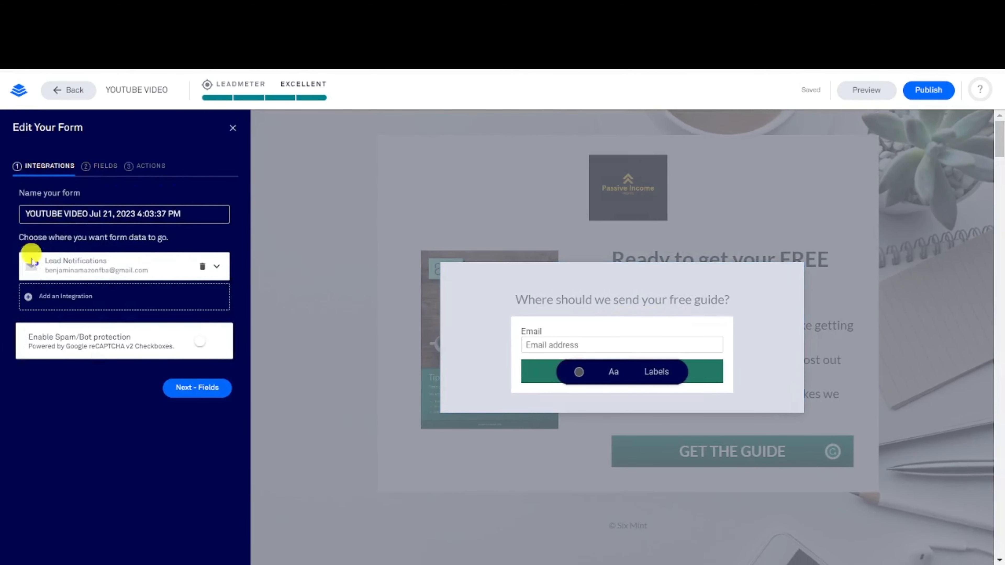
pyautogui.click(42, 299)
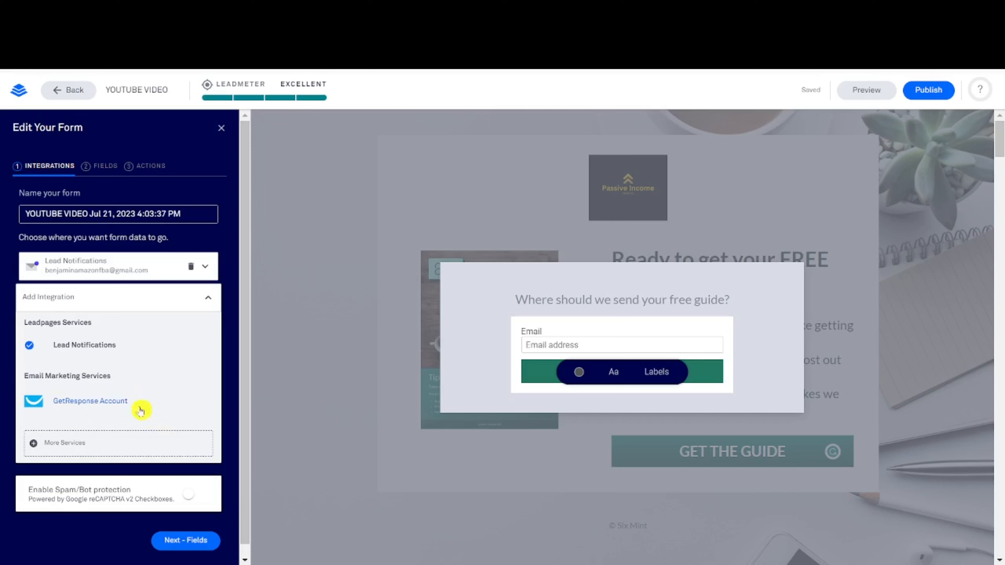
# Step: Open the field settings of the pop-up's email form
pyautogui.click(107, 166)
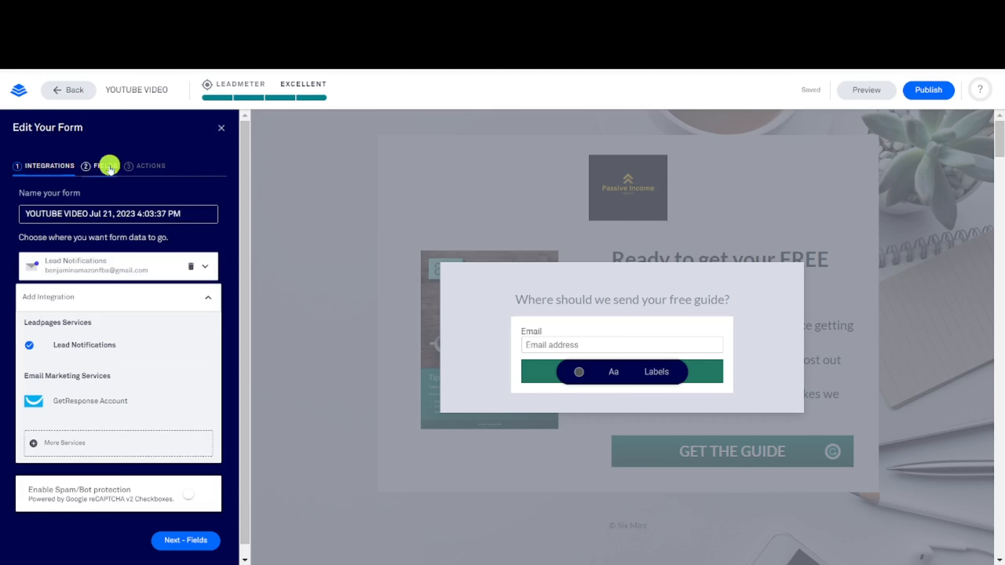